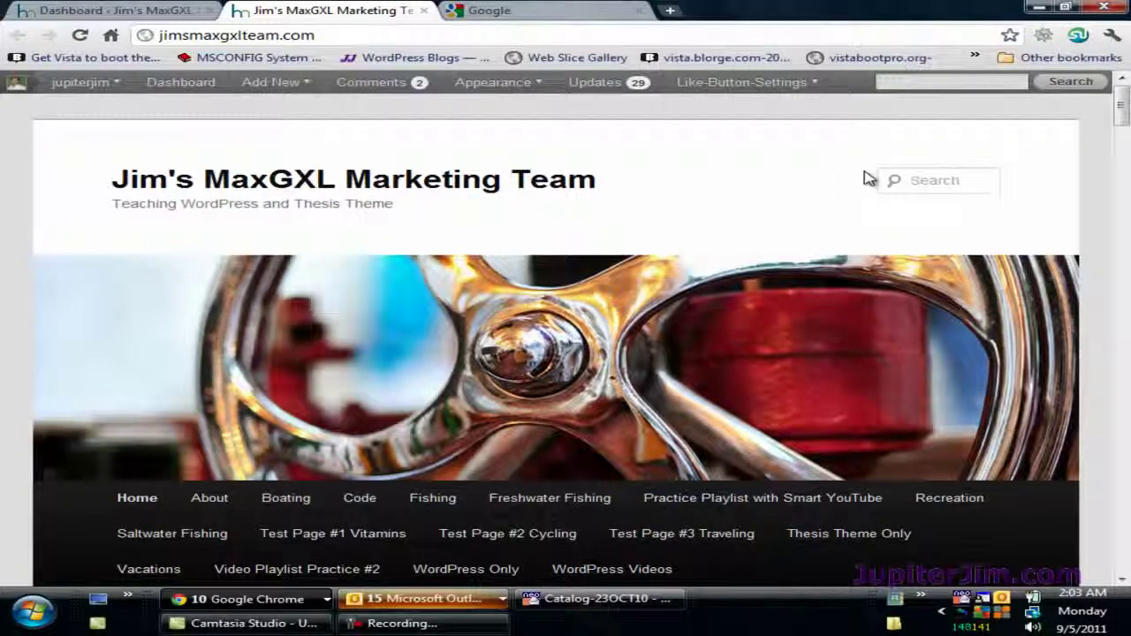
Search Google for 'google webmaster tools' and open the 'Webmaster Tools - Google' result.
{"action": "mouse_move", "coordinate": [1122, 108]}
{"action": "left_mouse_down"}
{"action": "mouse_move", "coordinate": [1121, 565]}
{"action": "mouse_move", "coordinate": [1127, 95]}
{"action": "left_mouse_up"}
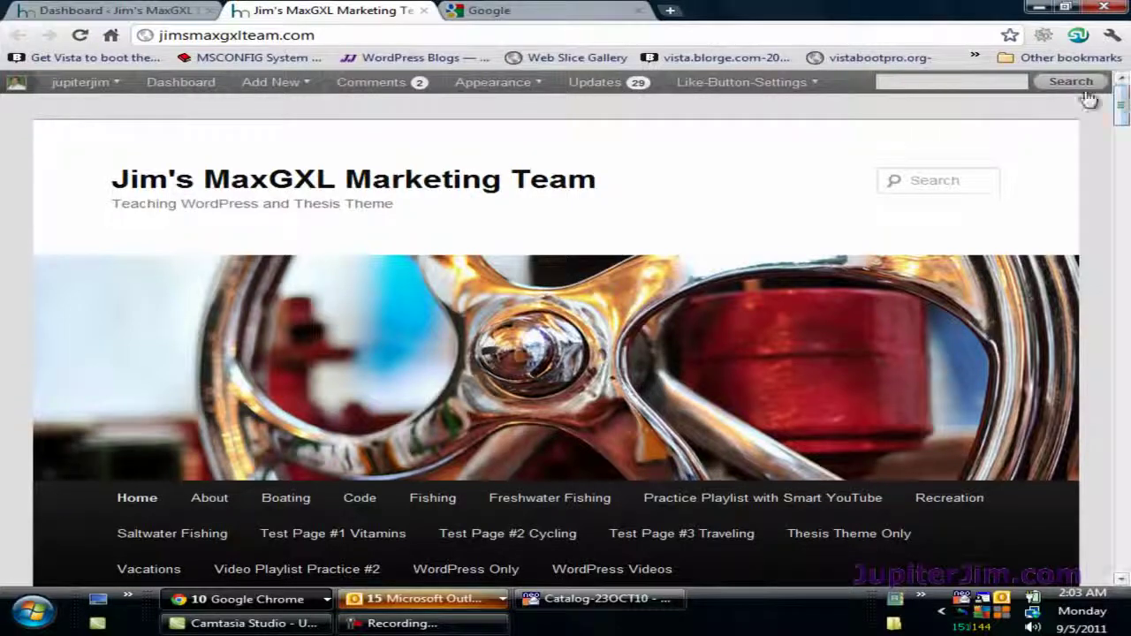
{"action": "left_click", "coordinate": [502, 12]}
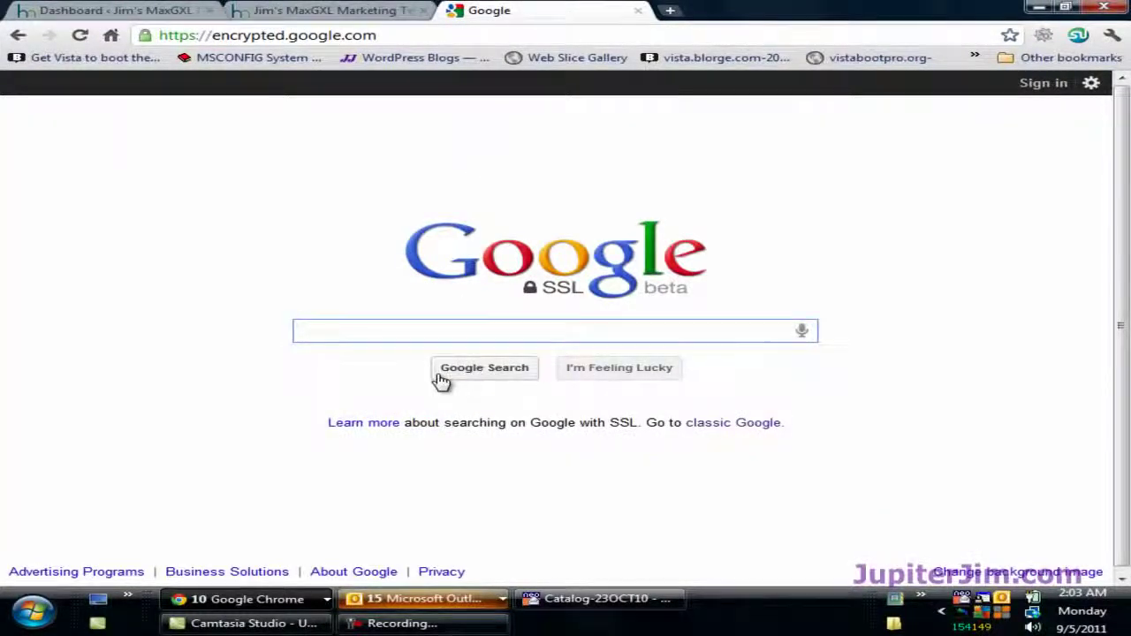
{"action": "type", "text": "go"}
{"action": "type", "text": "o"}
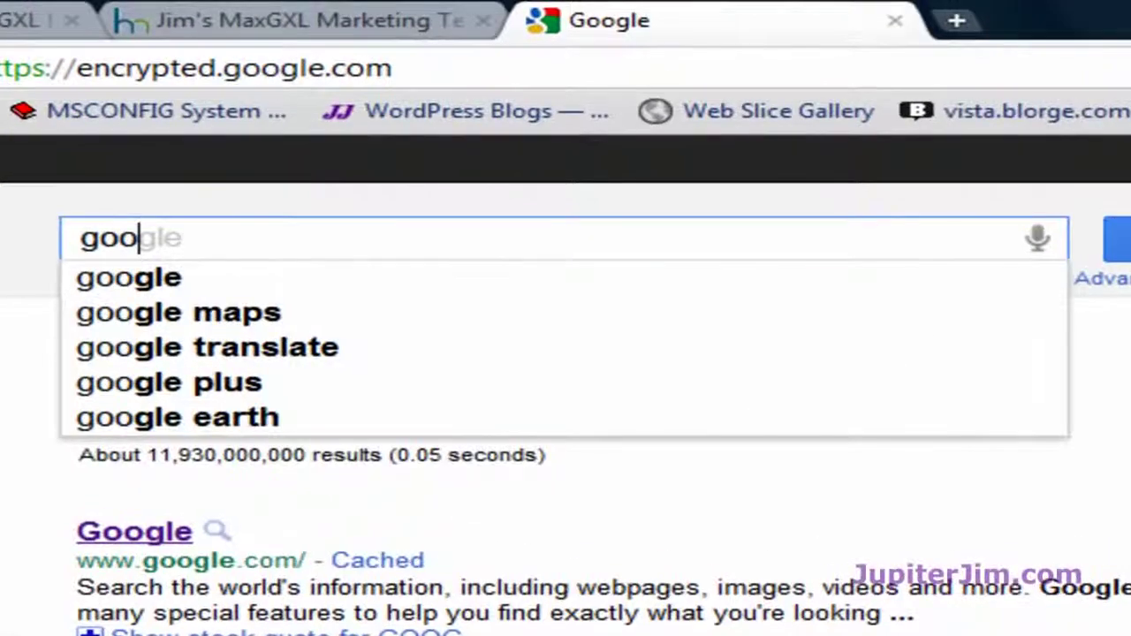
{"action": "type", "text": "gle webmaster tools"}
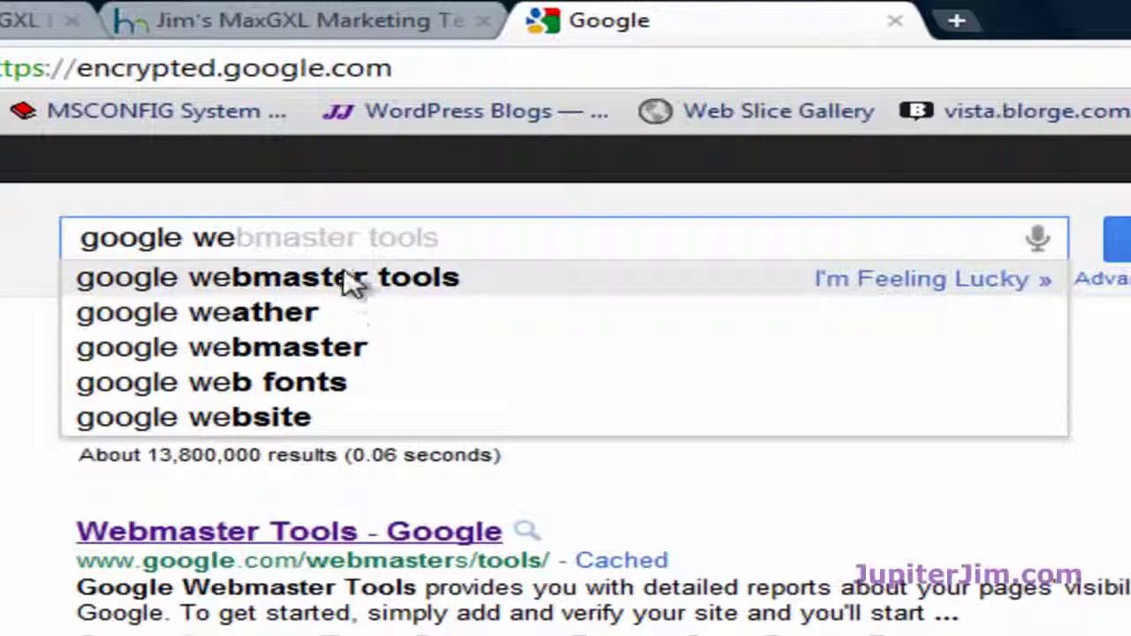
{"action": "left_click", "coordinate": [349, 279]}
{"action": "left_click", "coordinate": [270, 364]}
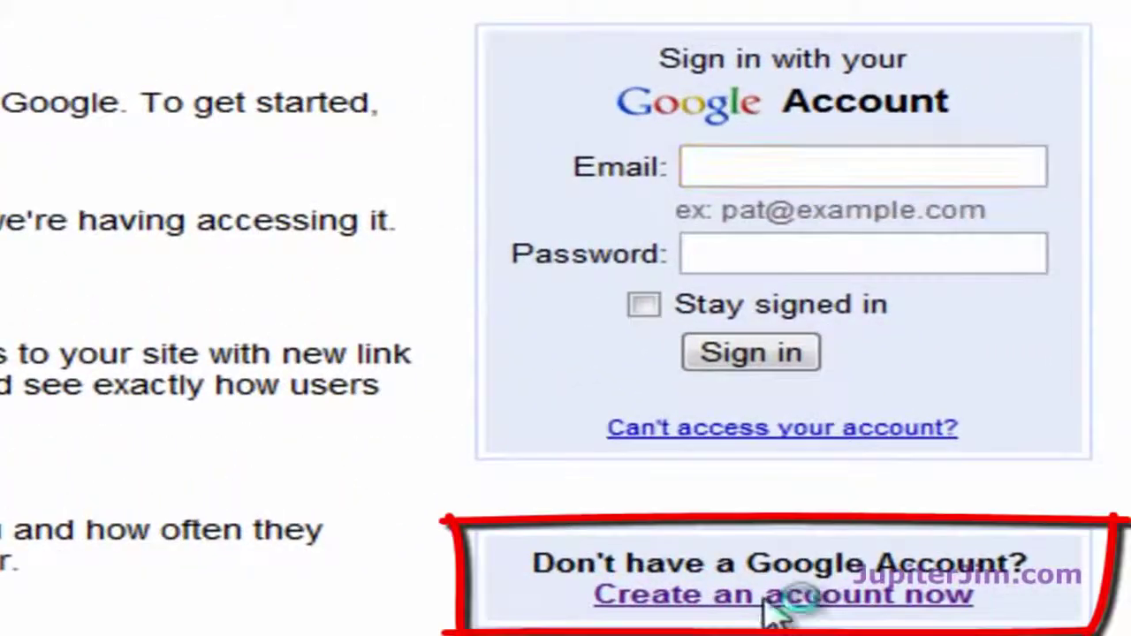
Open the Google account creation page, then go back to the Webmaster Tools sign-in page.
{"action": "left_click", "coordinate": [973, 367]}
{"action": "scroll", "coordinate": [438, 532], "scroll_direction": "down", "scroll_amount": 5}
{"action": "scroll", "coordinate": [438, 532], "scroll_direction": "up", "scroll_amount": 5}
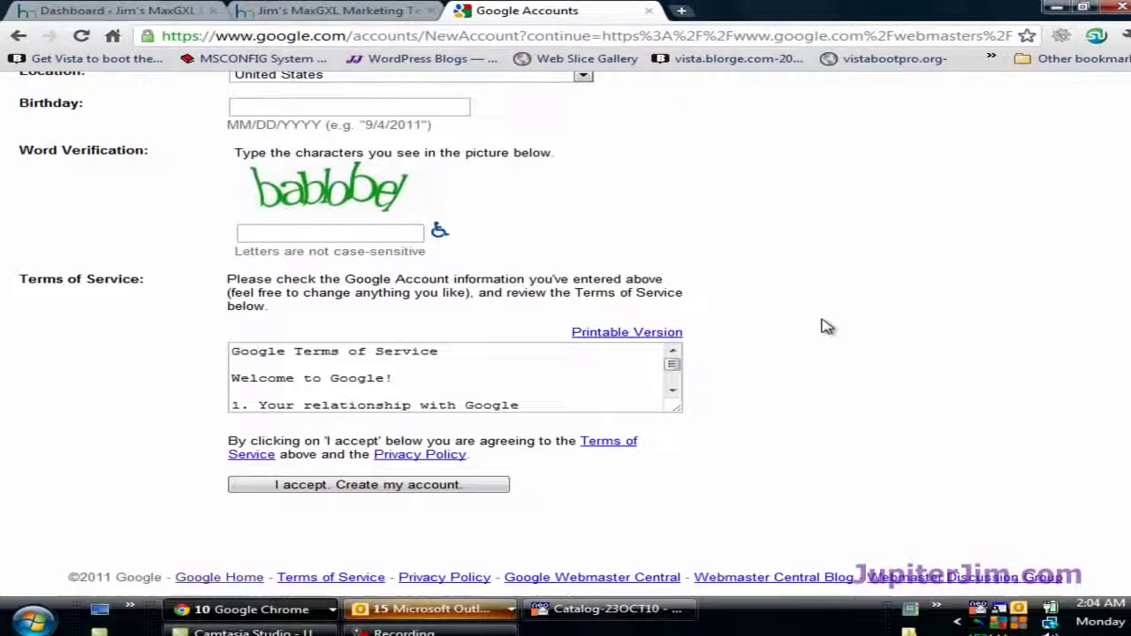
{"action": "scroll", "coordinate": [822, 327], "scroll_direction": "up", "scroll_amount": 1}
{"action": "left_click", "coordinate": [16, 37]}
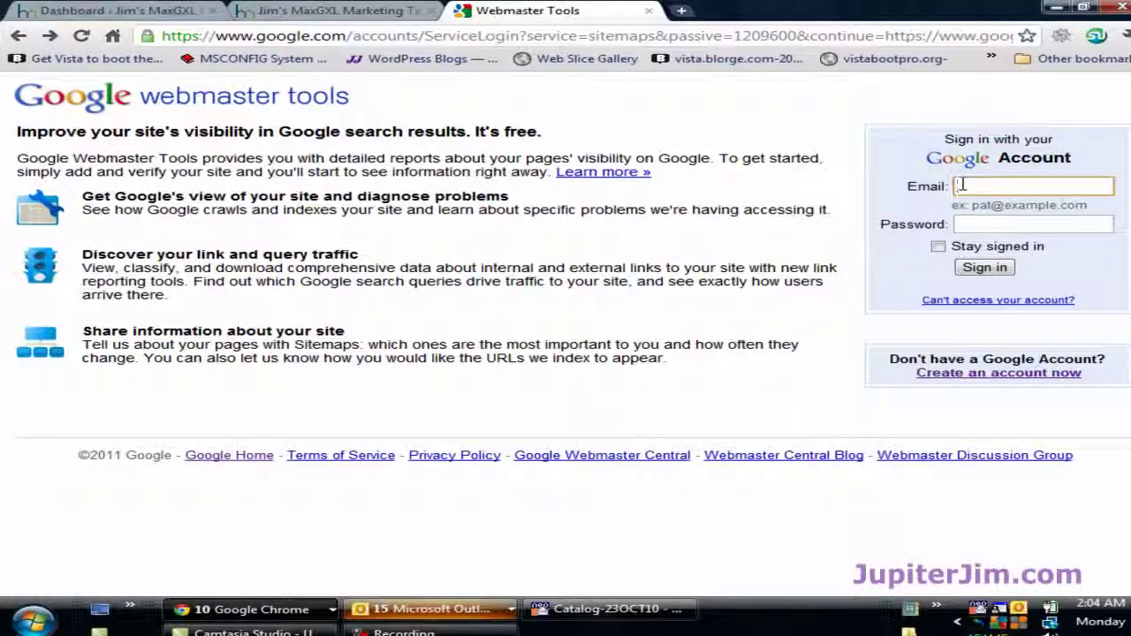
Sign in with the saved account e-mail and password, then return to the Jim's MaxGXL Marketing Team tab.
{"action": "type", "text": "m"}
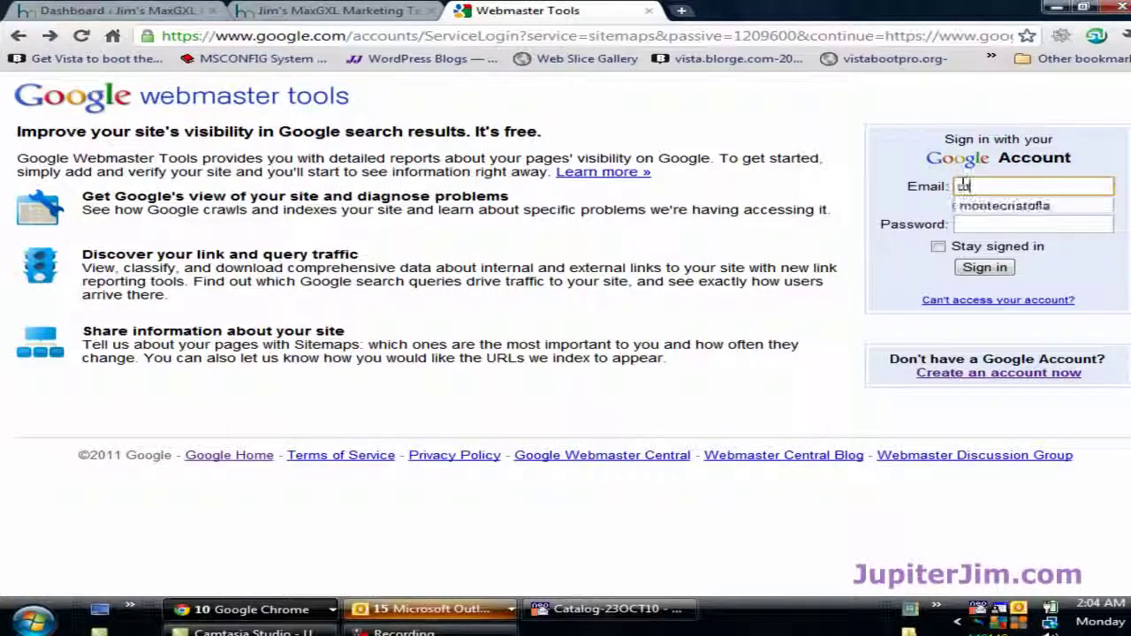
{"action": "left_click", "coordinate": [1003, 205]}
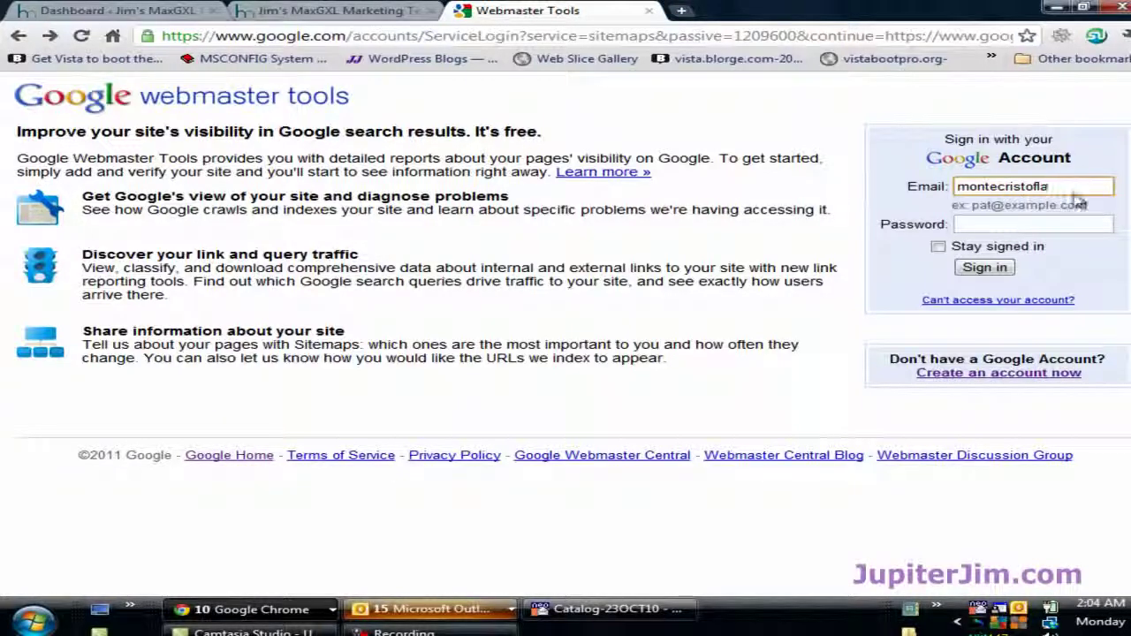
{"action": "left_click", "coordinate": [1019, 223]}
{"action": "type", "text": "•••••••"}
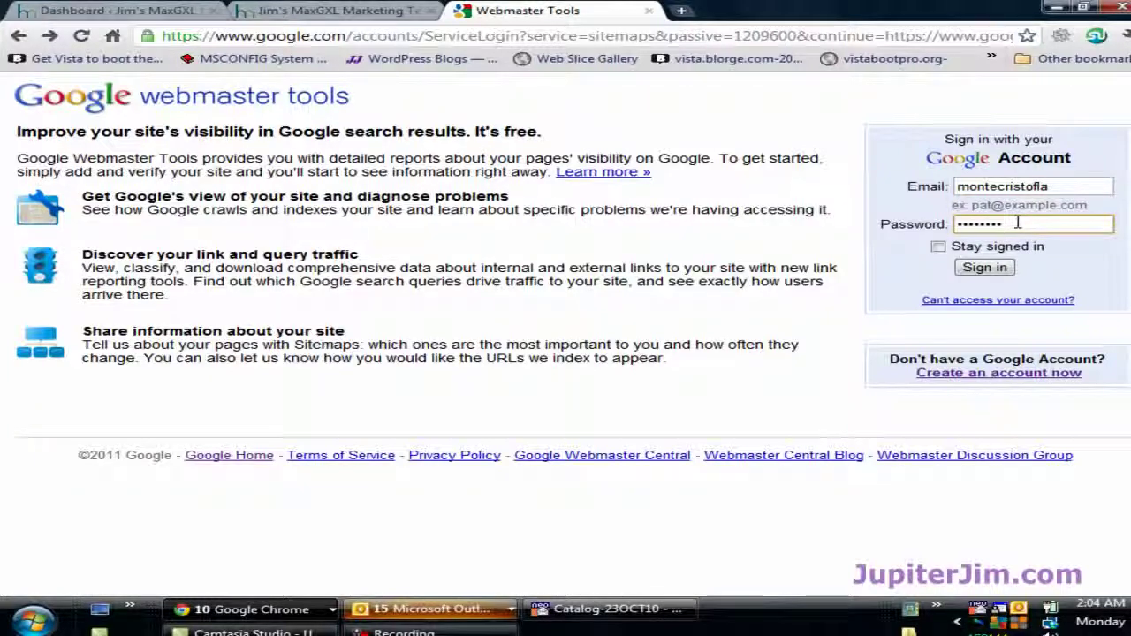
{"action": "left_click", "coordinate": [989, 271]}
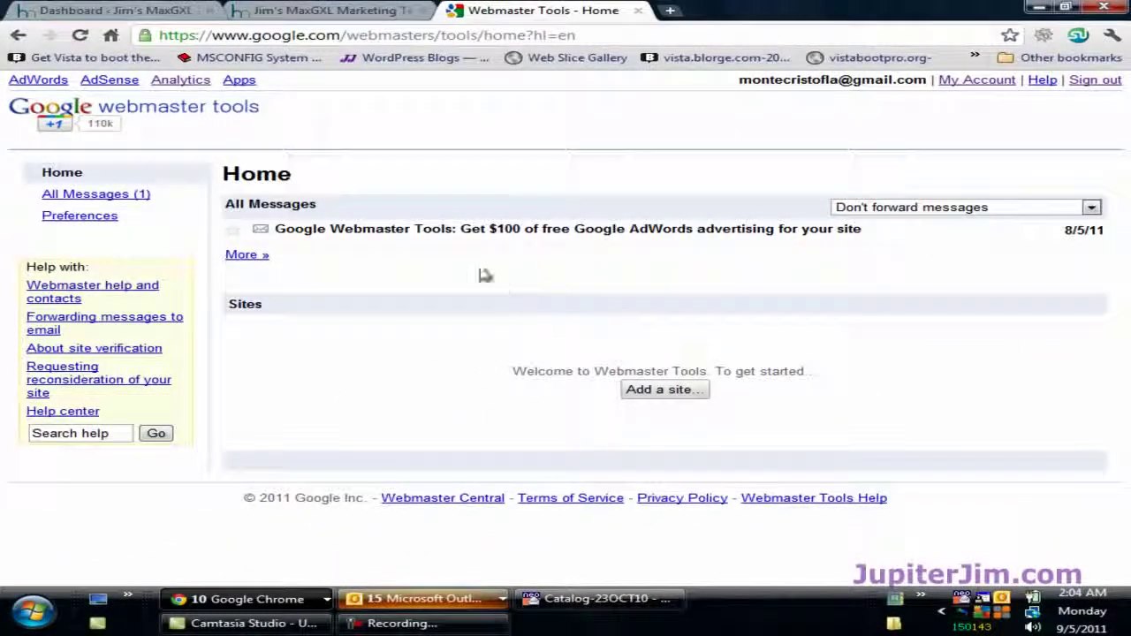
{"action": "left_click", "coordinate": [320, 10]}
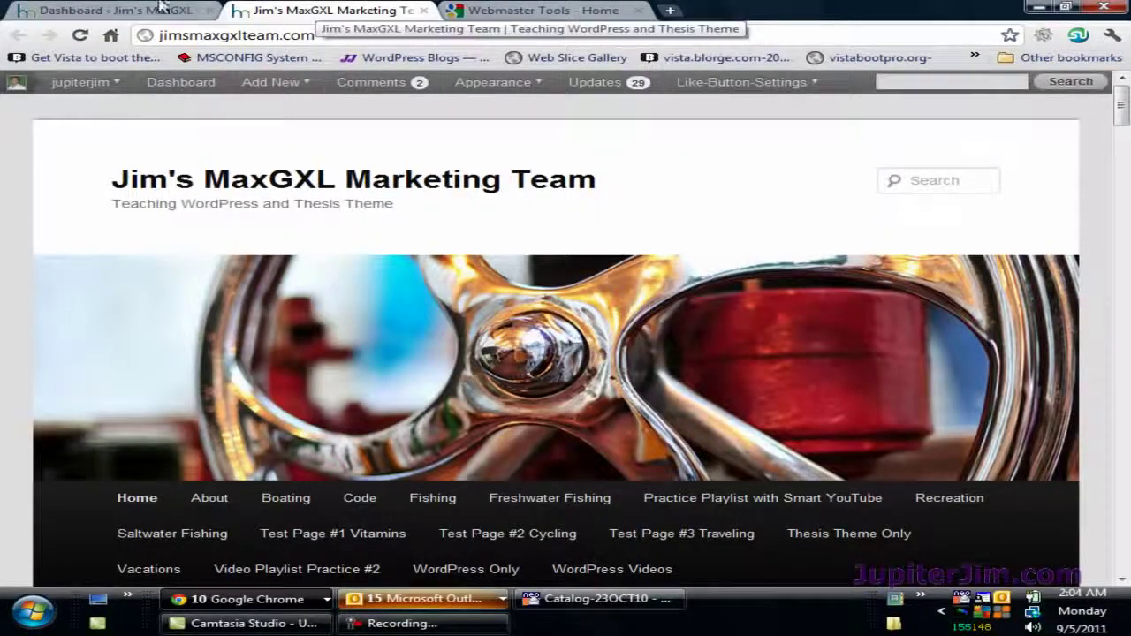
Set Settings > Privacy to 'visible to everyone, including search engines' and save the change.
{"action": "left_click", "coordinate": [99, 13]}
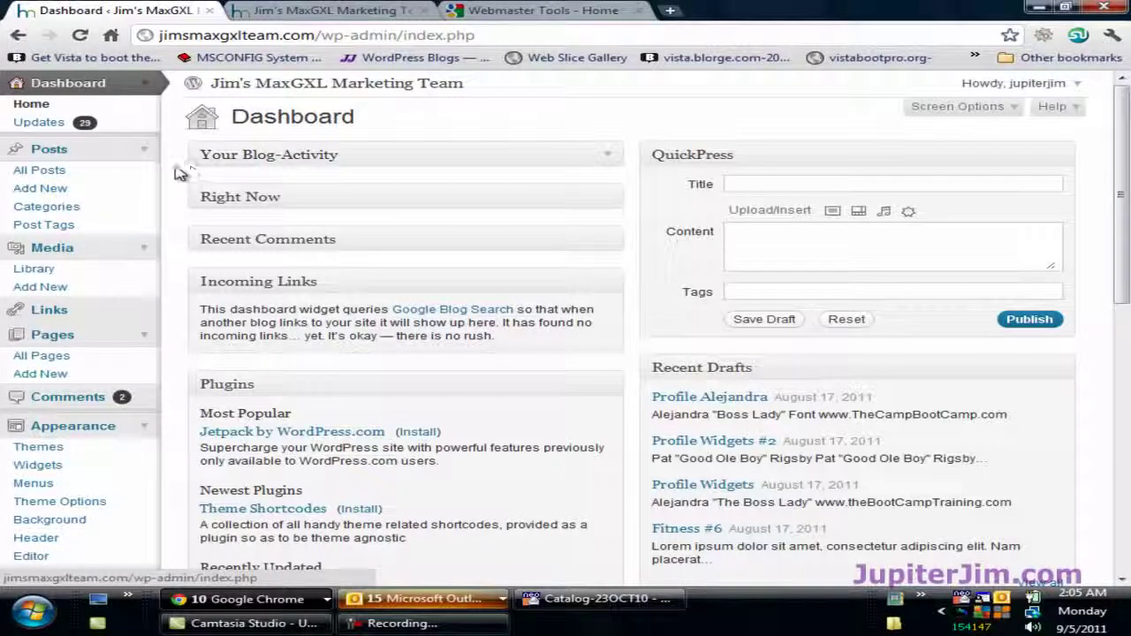
{"action": "scroll", "coordinate": [181, 173], "scroll_direction": "down", "scroll_amount": 7}
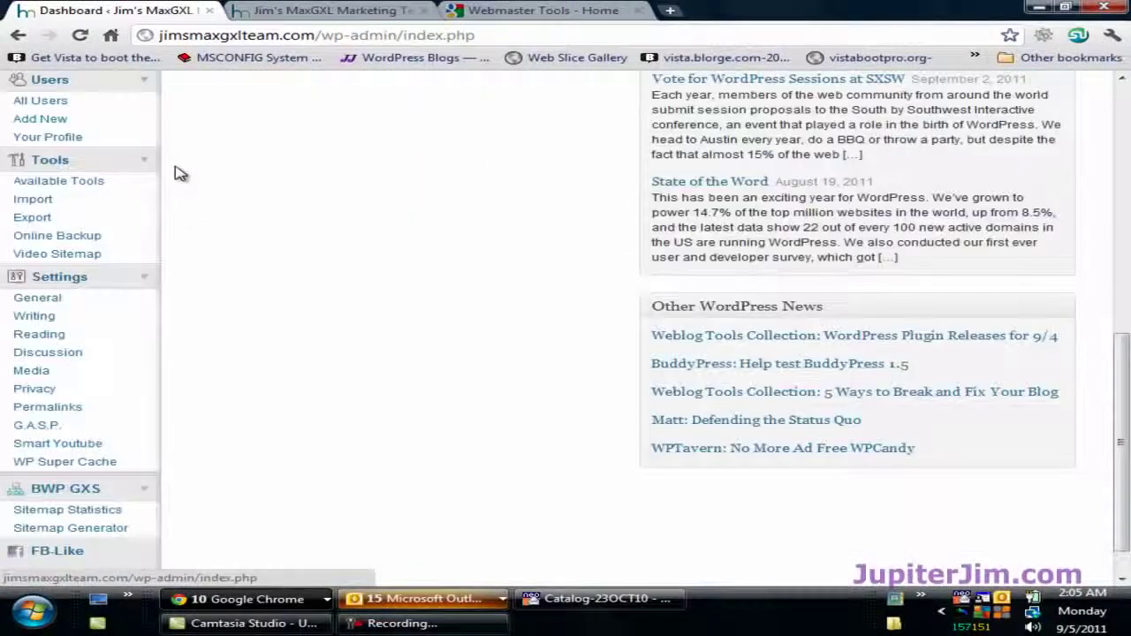
{"action": "scroll", "coordinate": [177, 172], "scroll_direction": "down", "scroll_amount": 1}
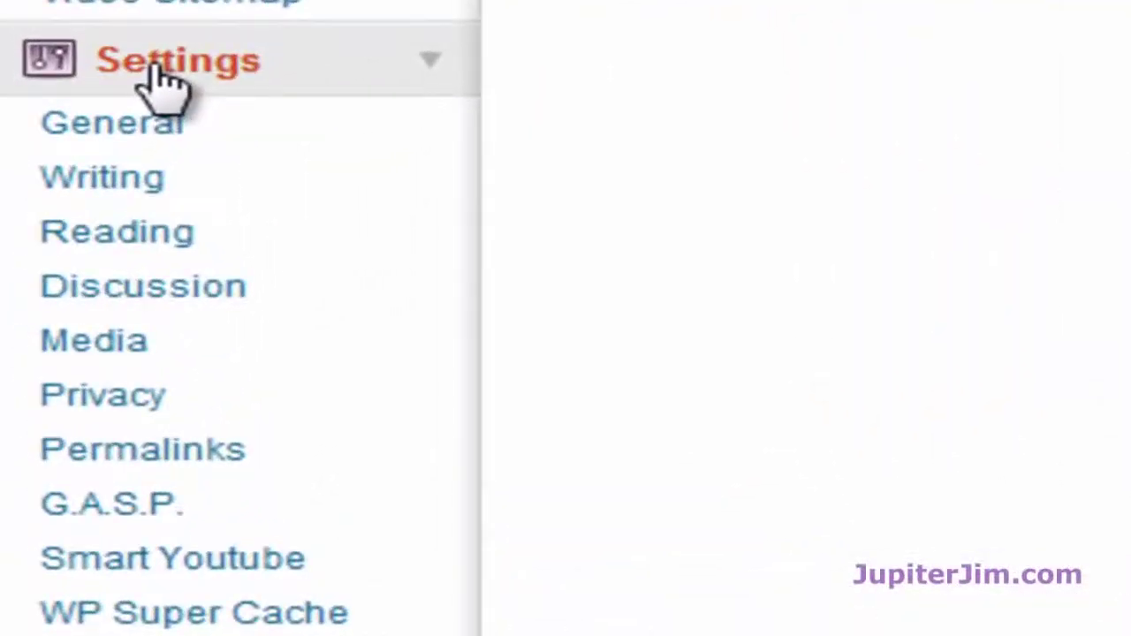
{"action": "left_click", "coordinate": [211, 422]}
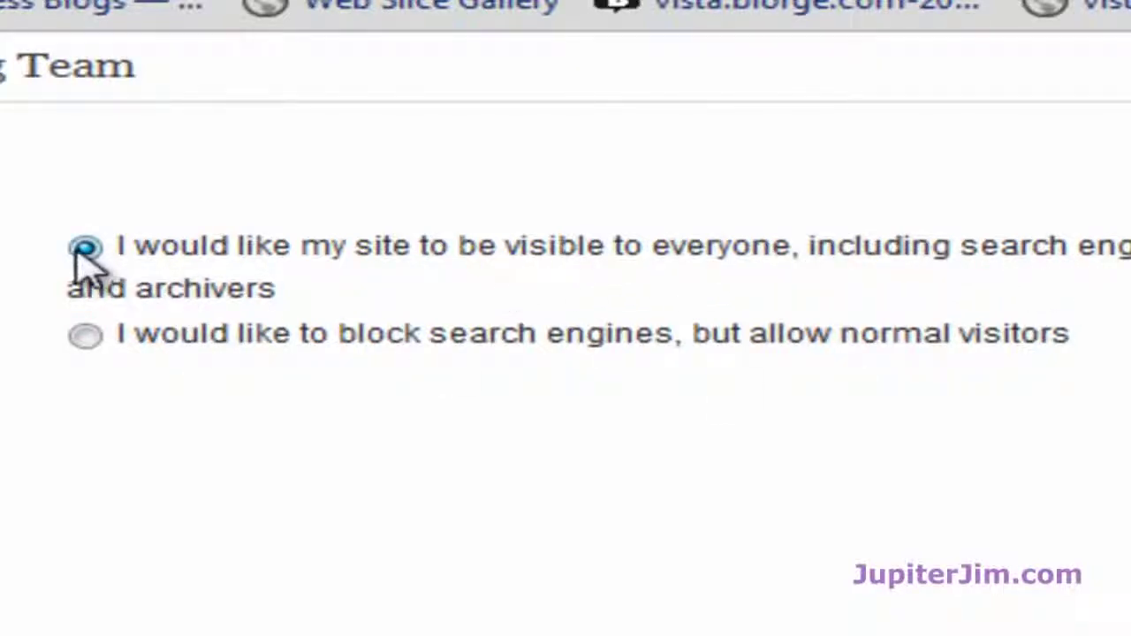
{"action": "left_click", "coordinate": [86, 336]}
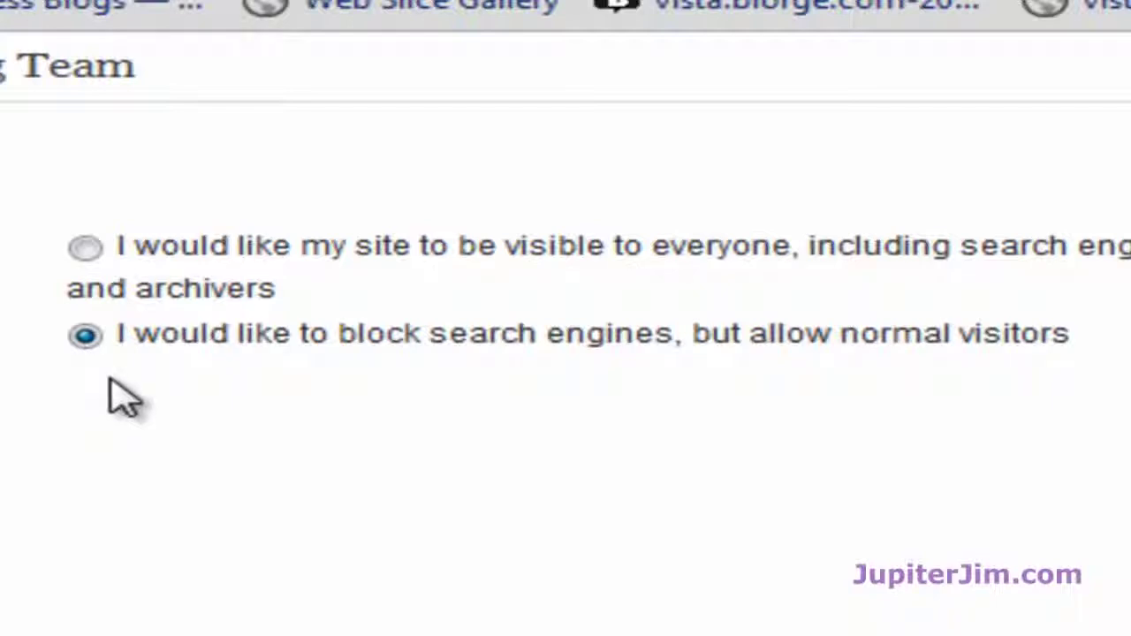
{"action": "left_click", "coordinate": [84, 249]}
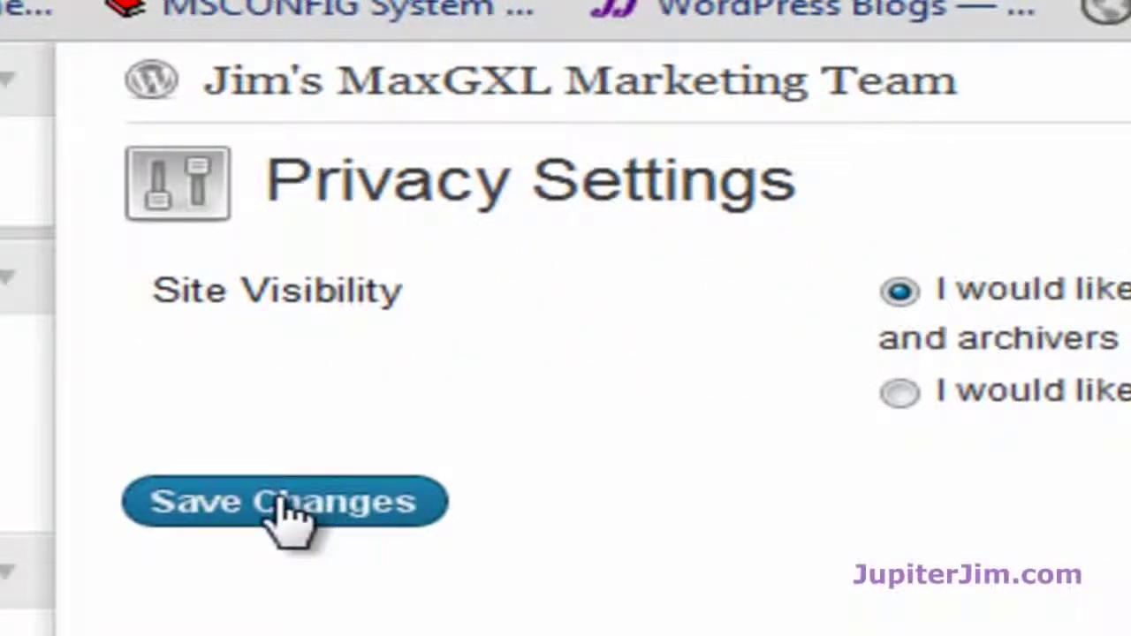
{"action": "left_click", "coordinate": [269, 517]}
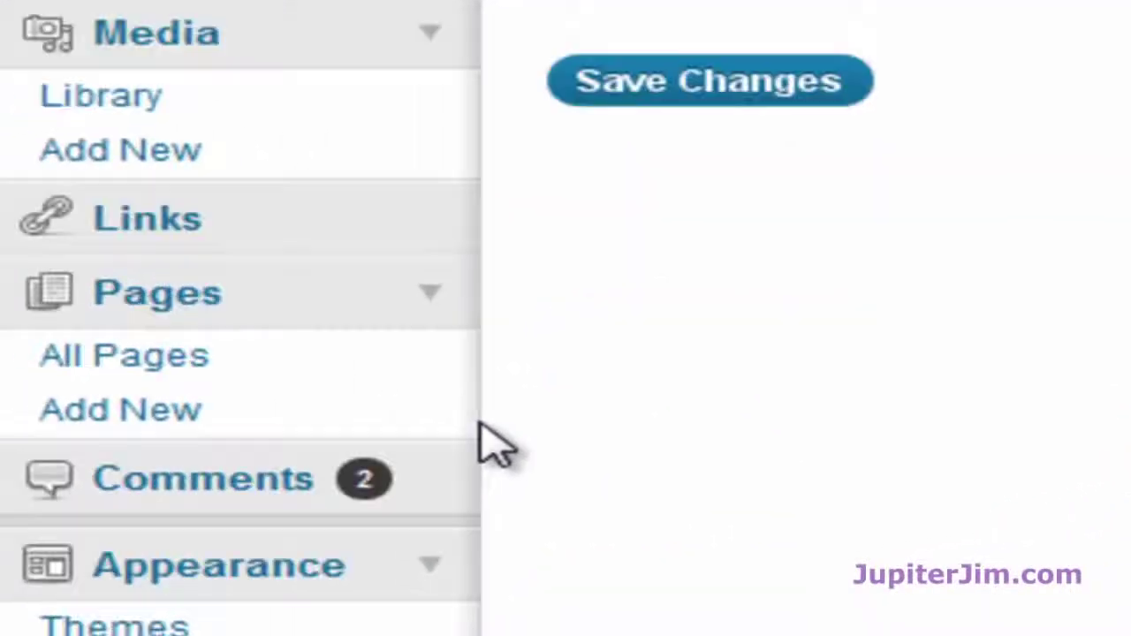
Open Settings > General to view the WordPress address and Site address URLs.
{"action": "scroll", "coordinate": [480, 426], "scroll_direction": "down", "scroll_amount": 3}
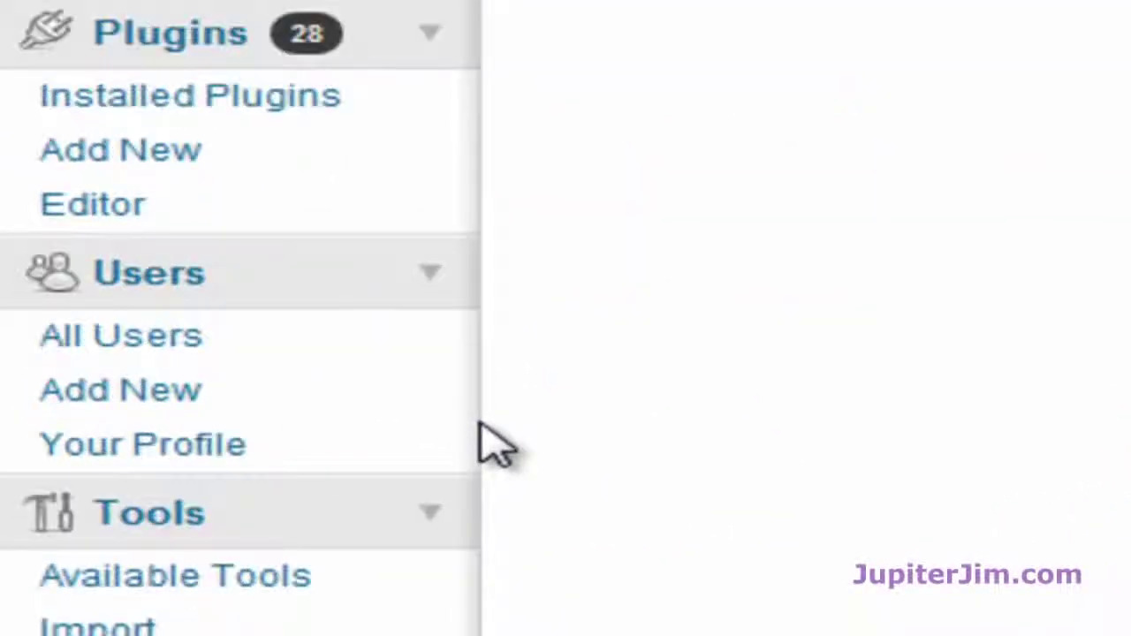
{"action": "scroll", "coordinate": [541, 451], "scroll_direction": "down", "scroll_amount": 1}
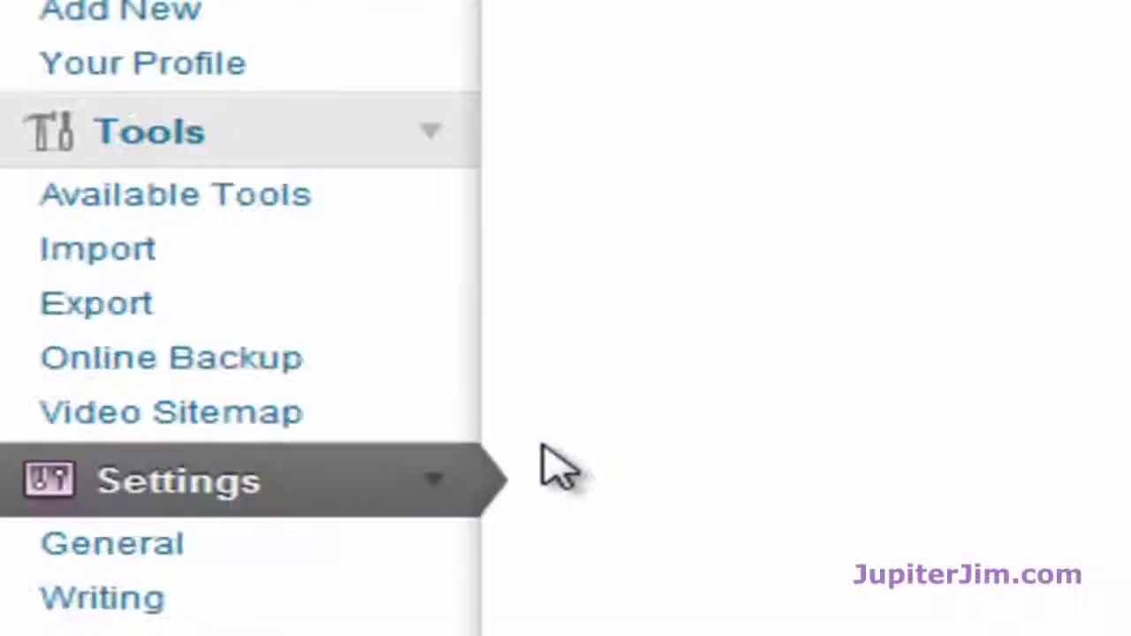
{"action": "left_click", "coordinate": [128, 557]}
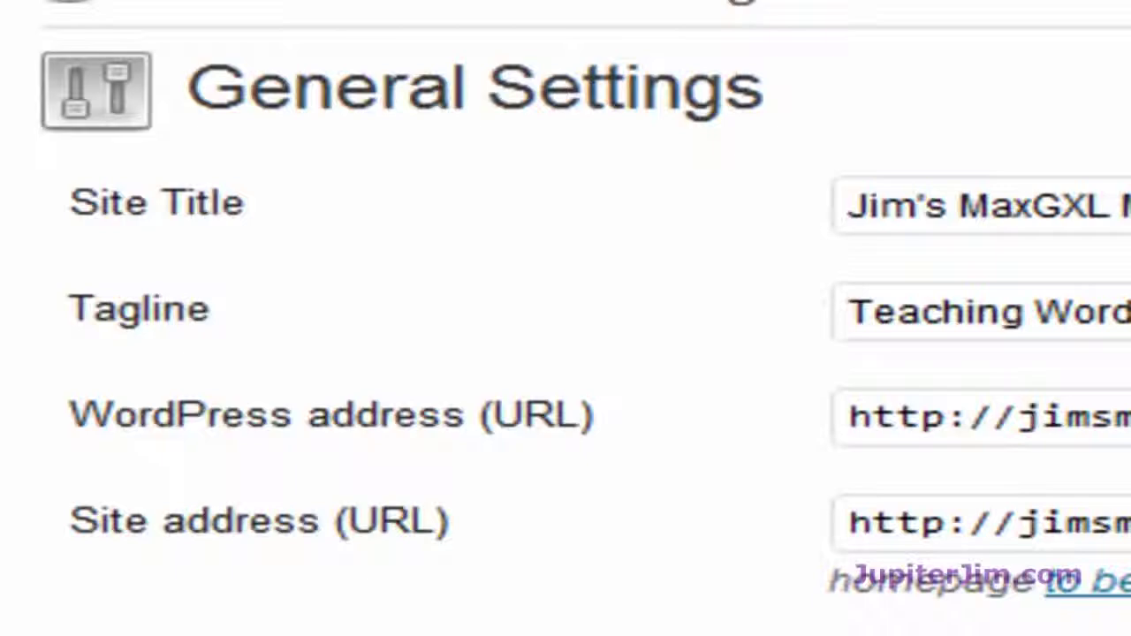
{"action": "left_click", "coordinate": [1114, 522]}
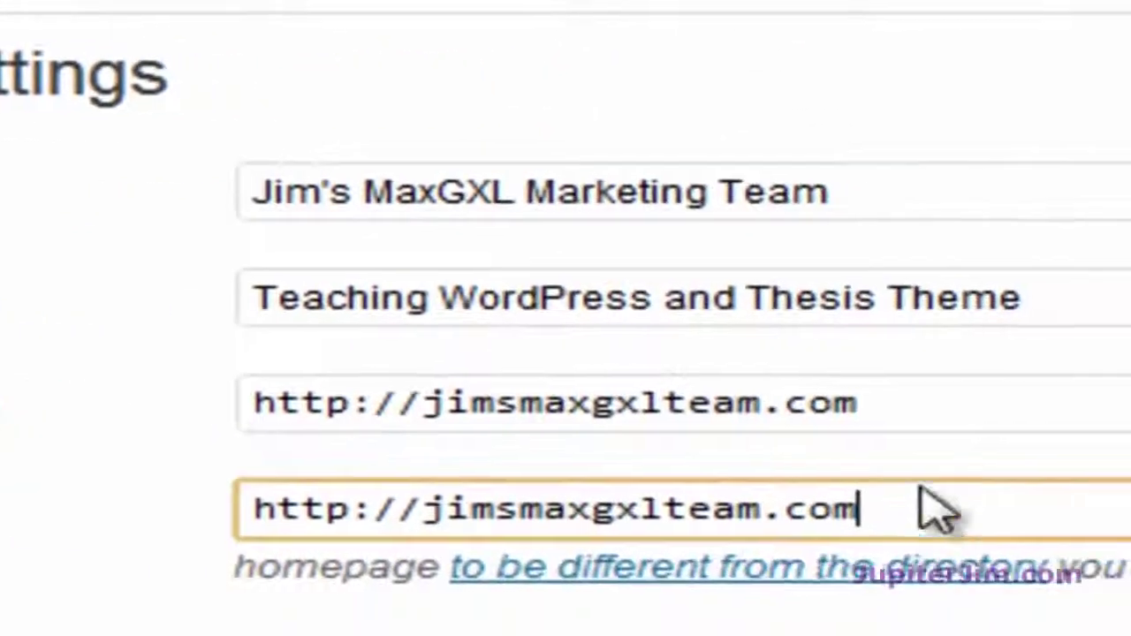
{"action": "left_click", "coordinate": [1114, 416]}
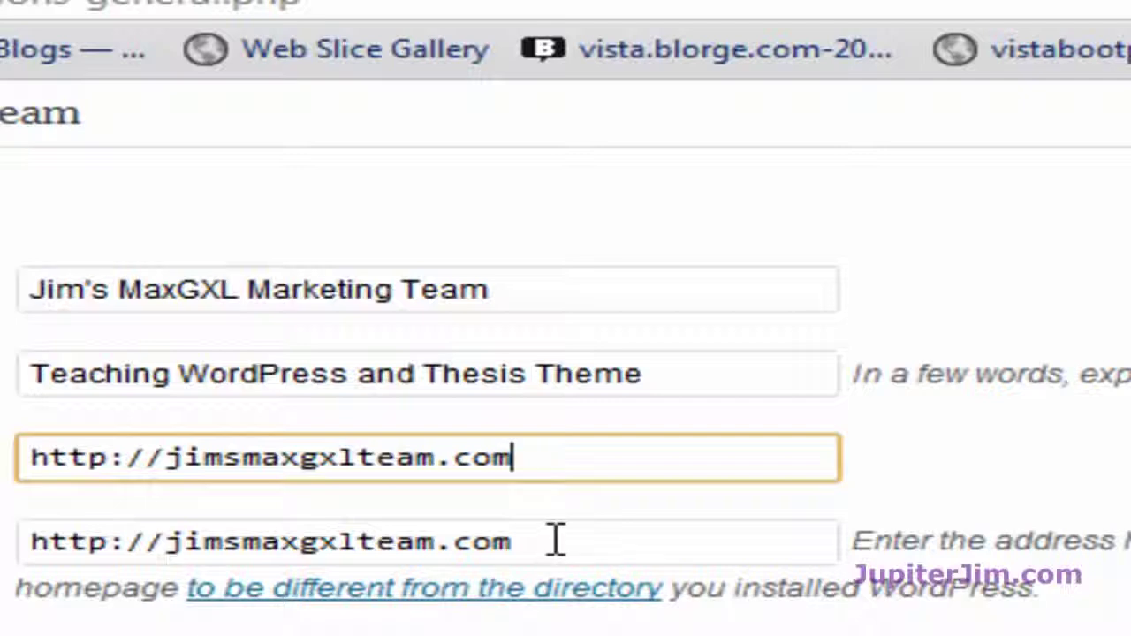
{"action": "left_click", "coordinate": [169, 543]}
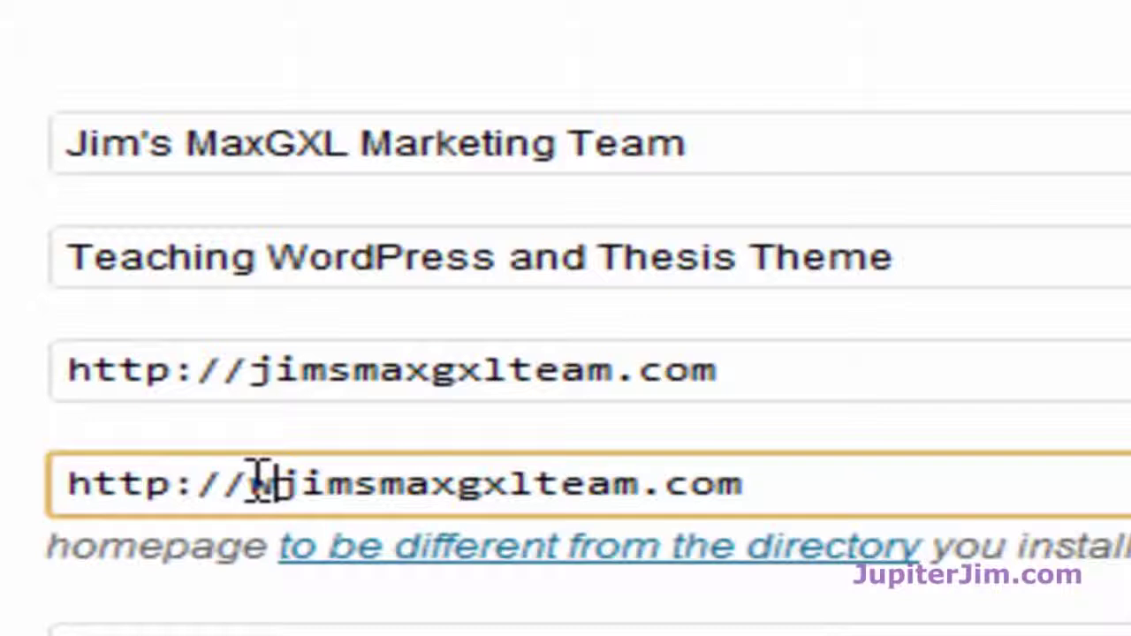
{"action": "type", "text": "www"}
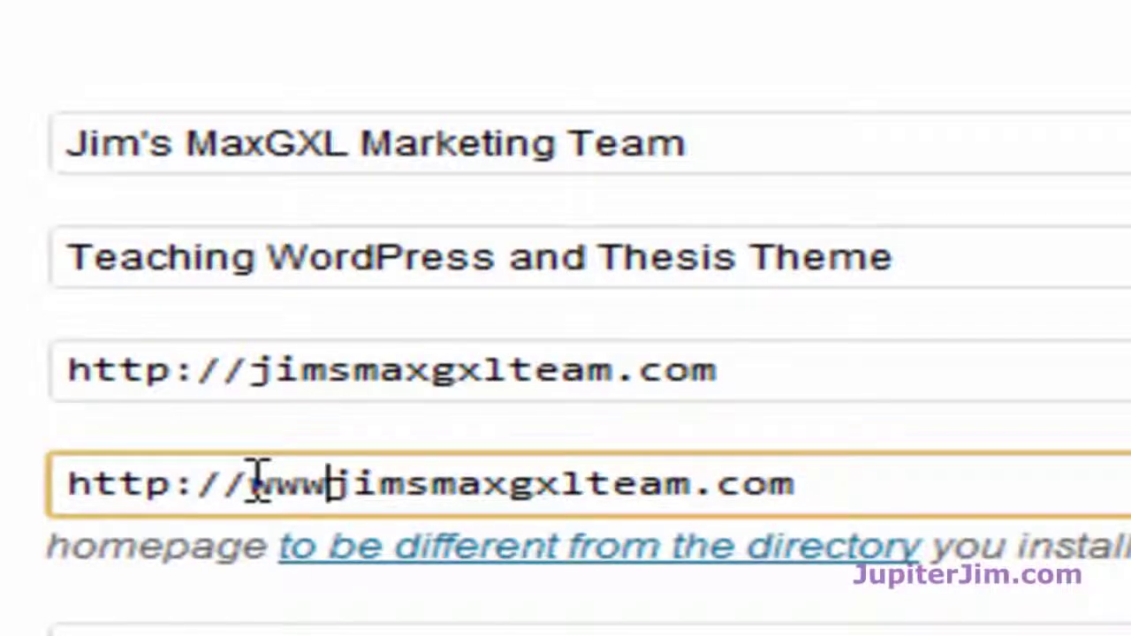
{"action": "type", "text": "."}
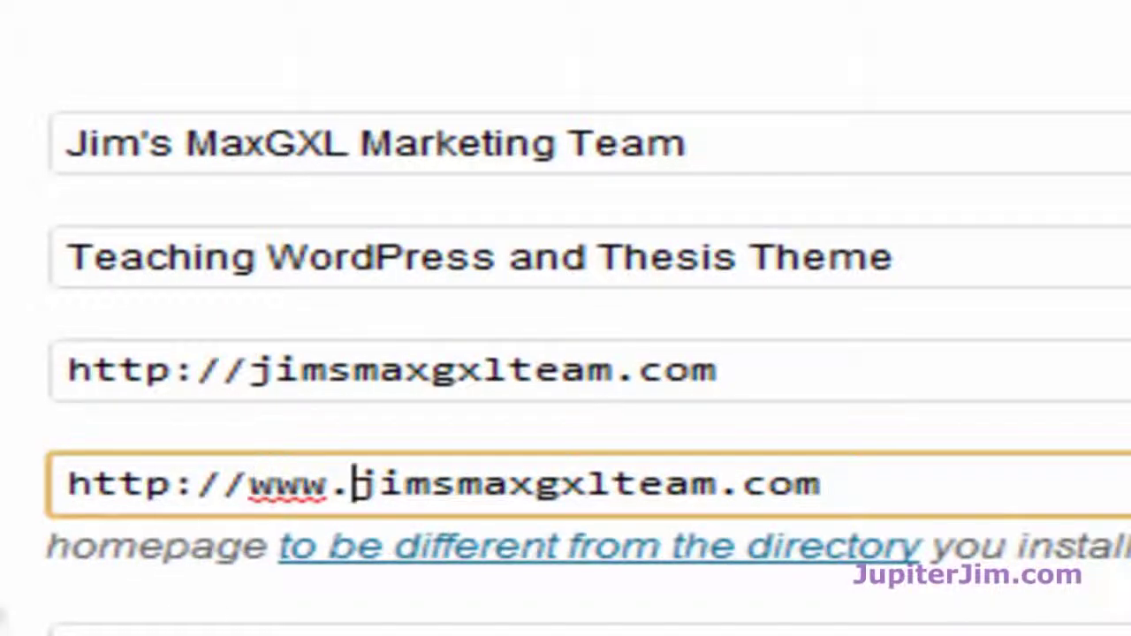
{"action": "key", "text": "Tab"}
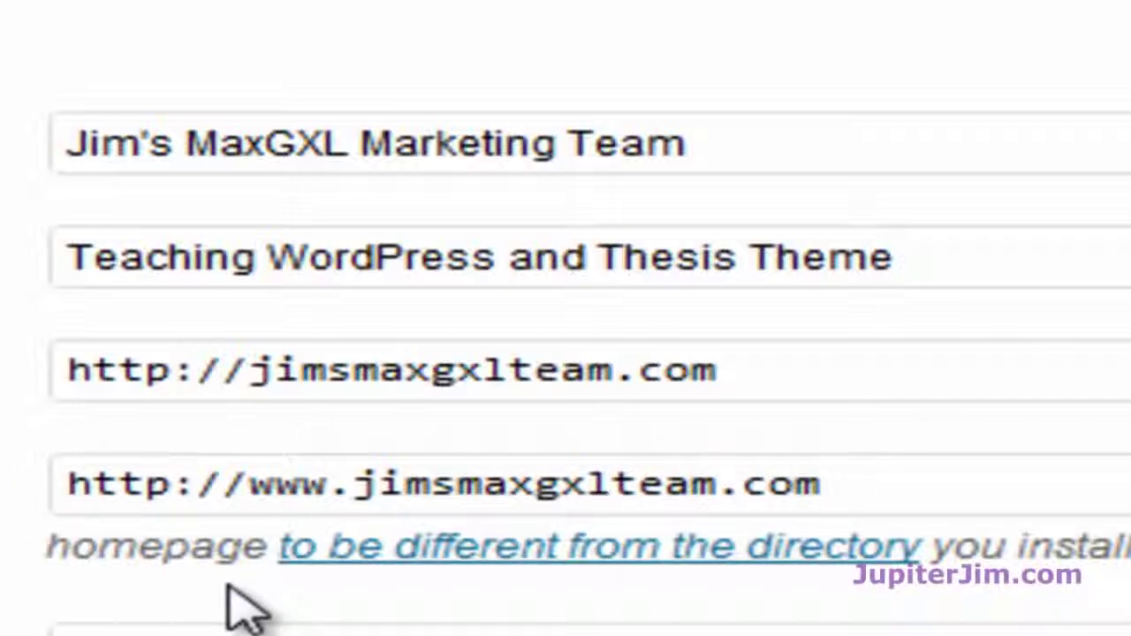
{"action": "left_click", "coordinate": [354, 470]}
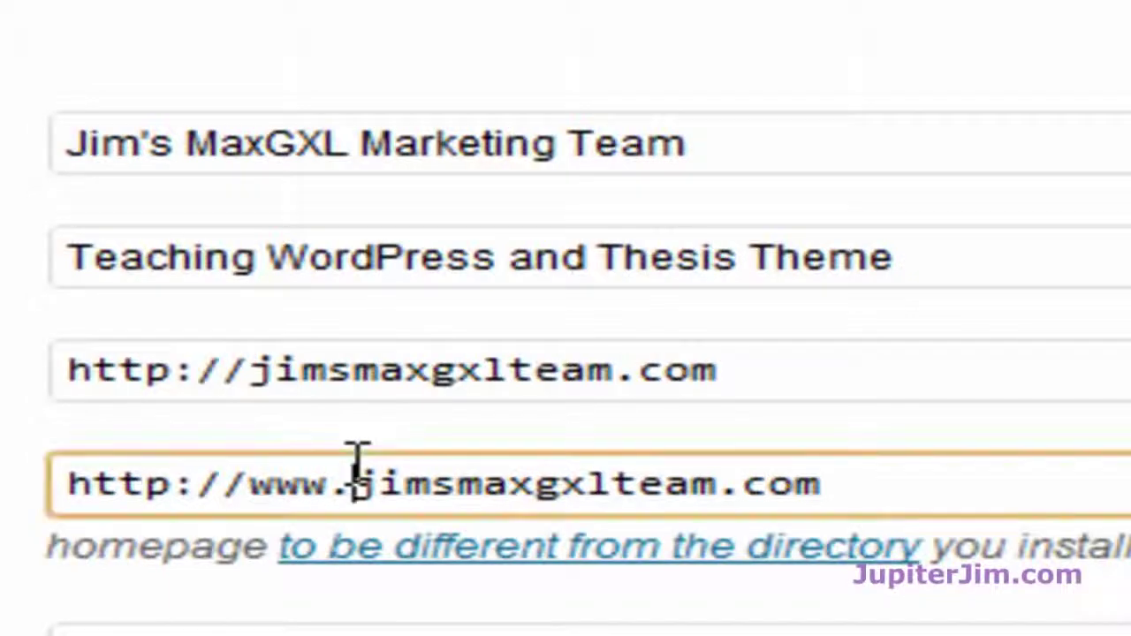
{"action": "key", "text": "BackSpace"}
{"action": "key", "text": "BackSpace"}
{"action": "key", "text": "BackSpace"}
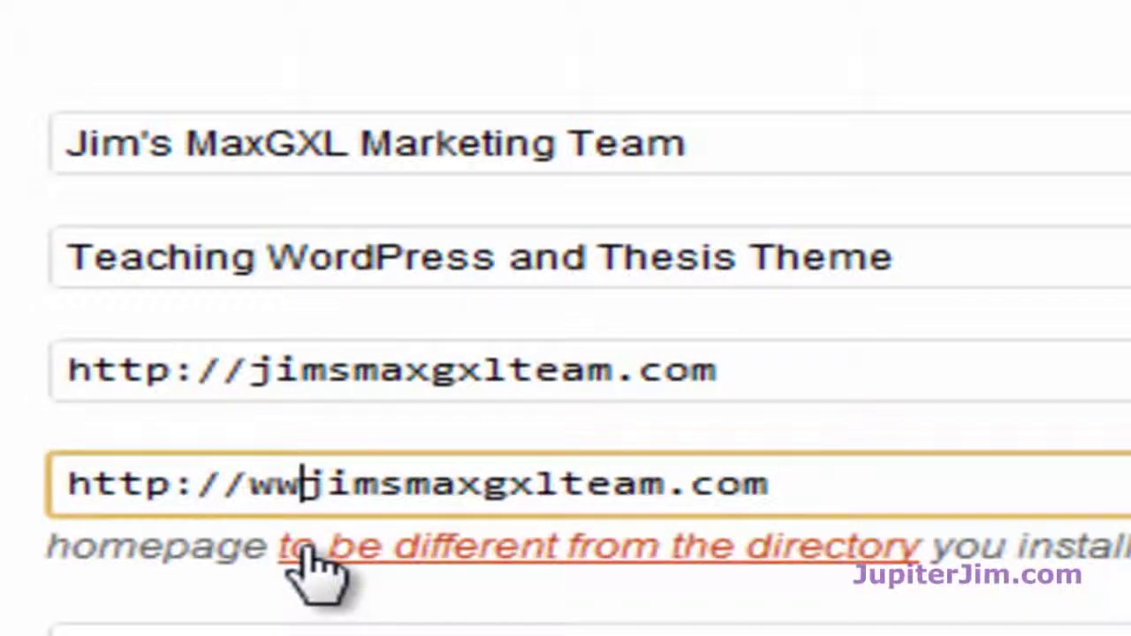
{"action": "key", "text": "BackSpace"}
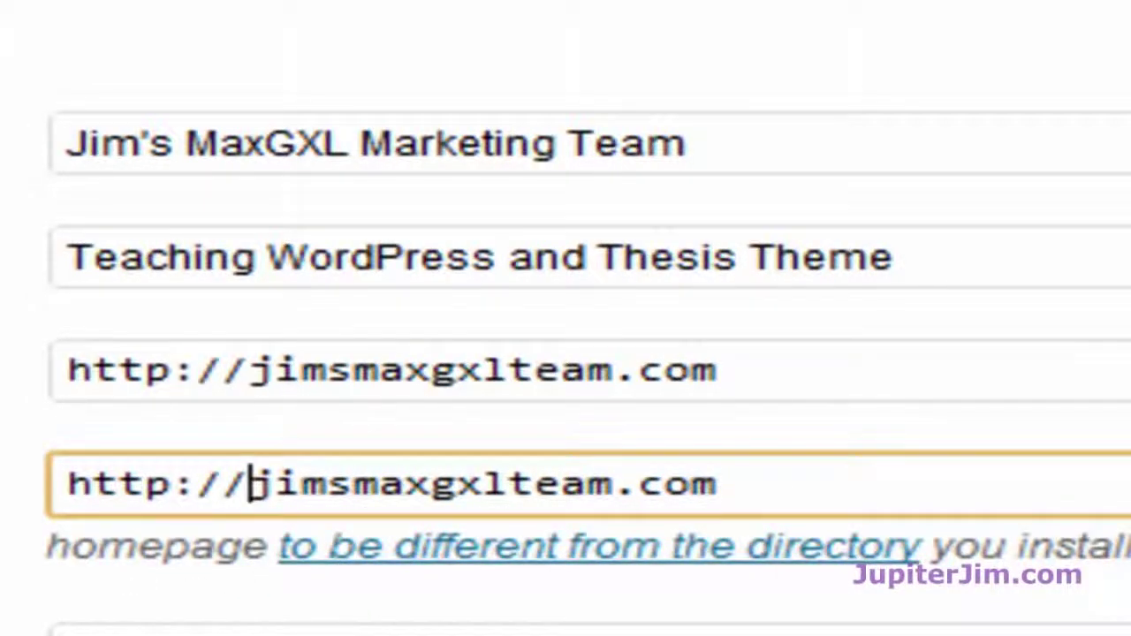
{"action": "key", "text": "Tab"}
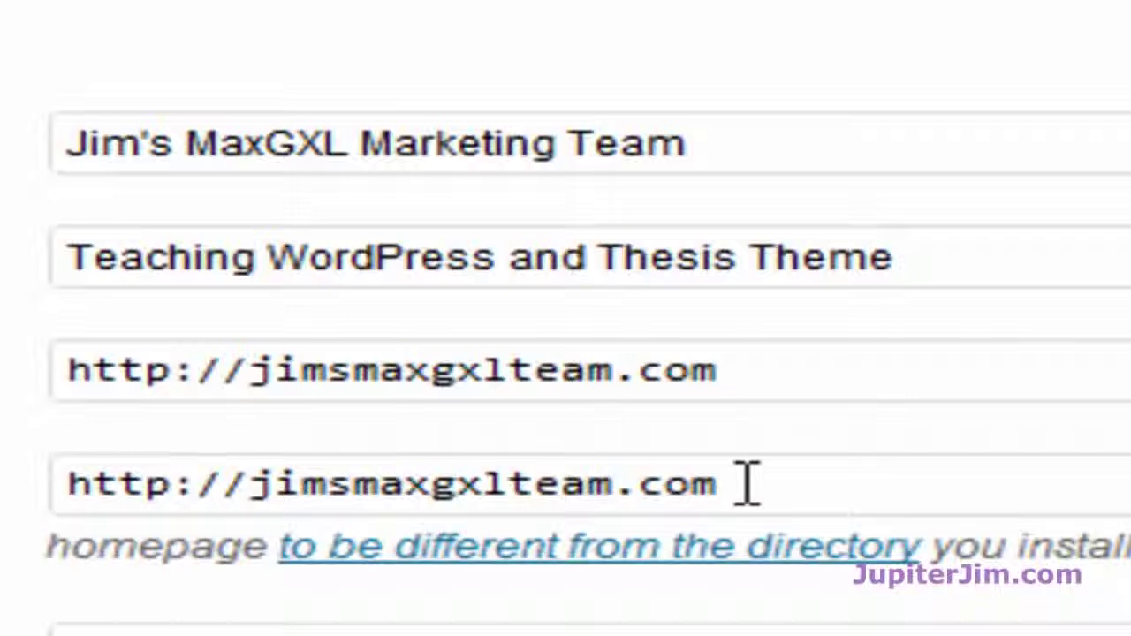
{"action": "left_click_drag", "start_coordinate": [747, 484], "coordinate": [36, 518]}
{"action": "key", "text": "ctrl+c"}
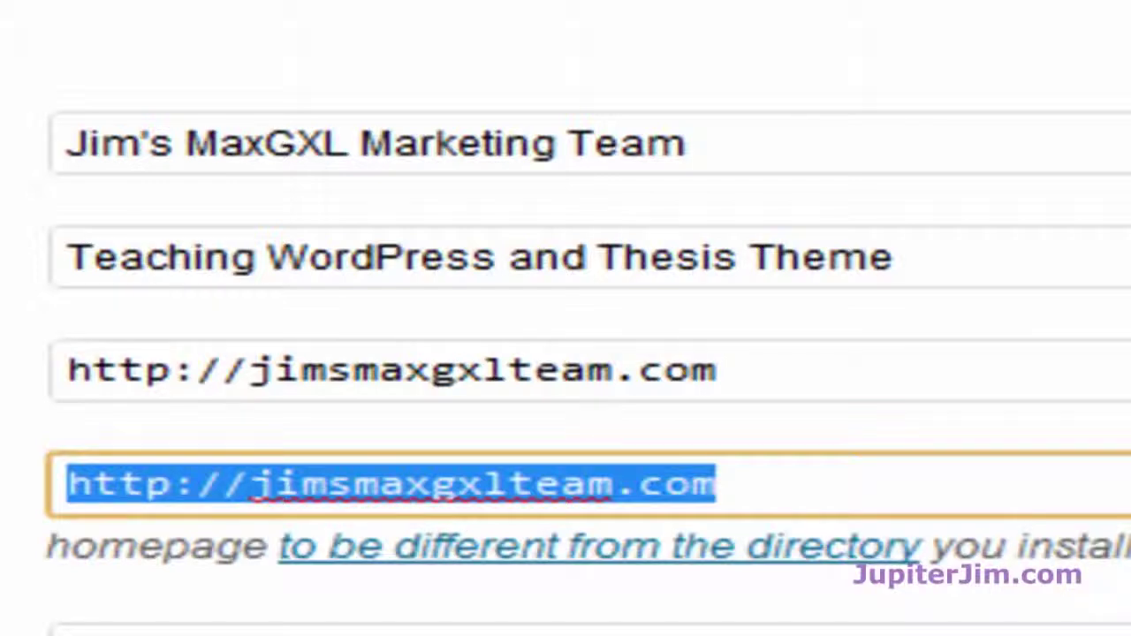
{"action": "key", "text": "Tab"}
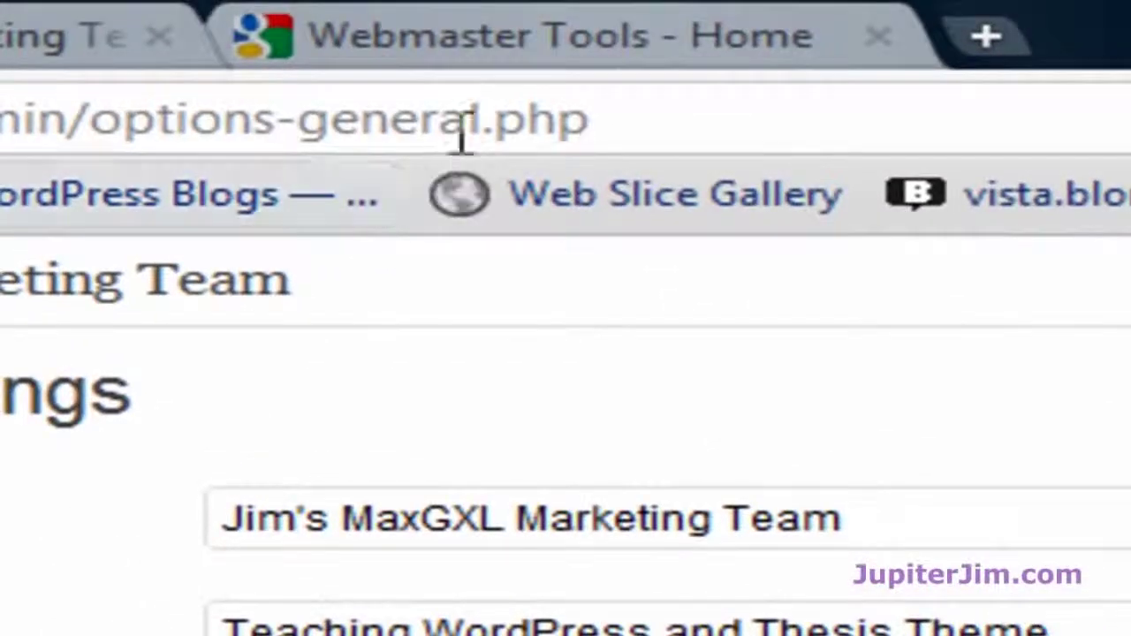
{"action": "left_click", "coordinate": [502, 39]}
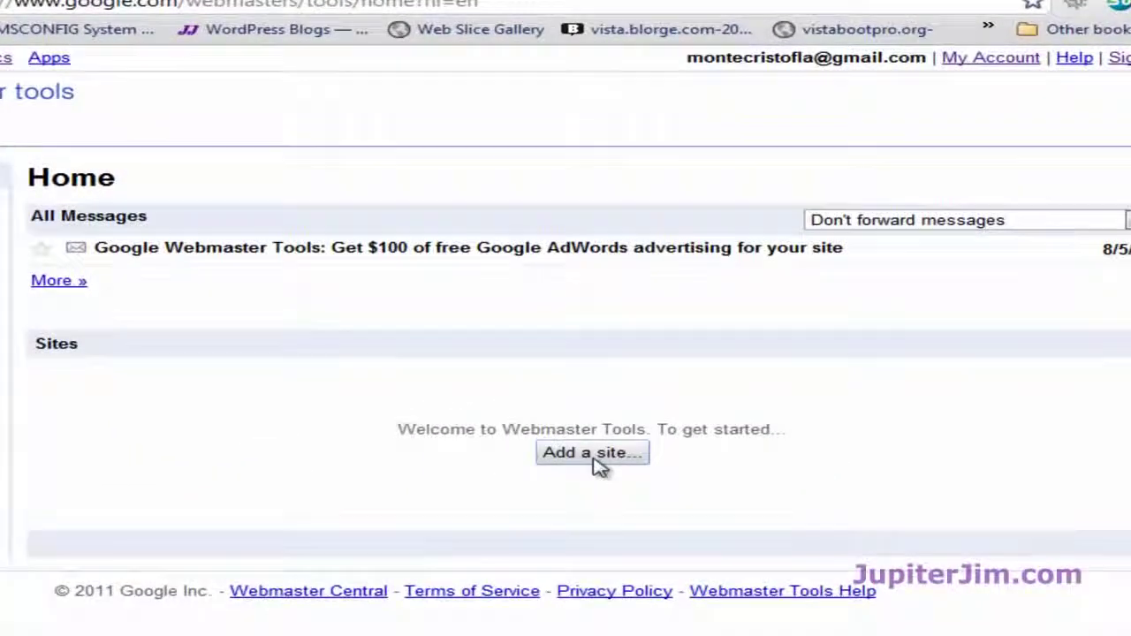
{"action": "left_click", "coordinate": [592, 455]}
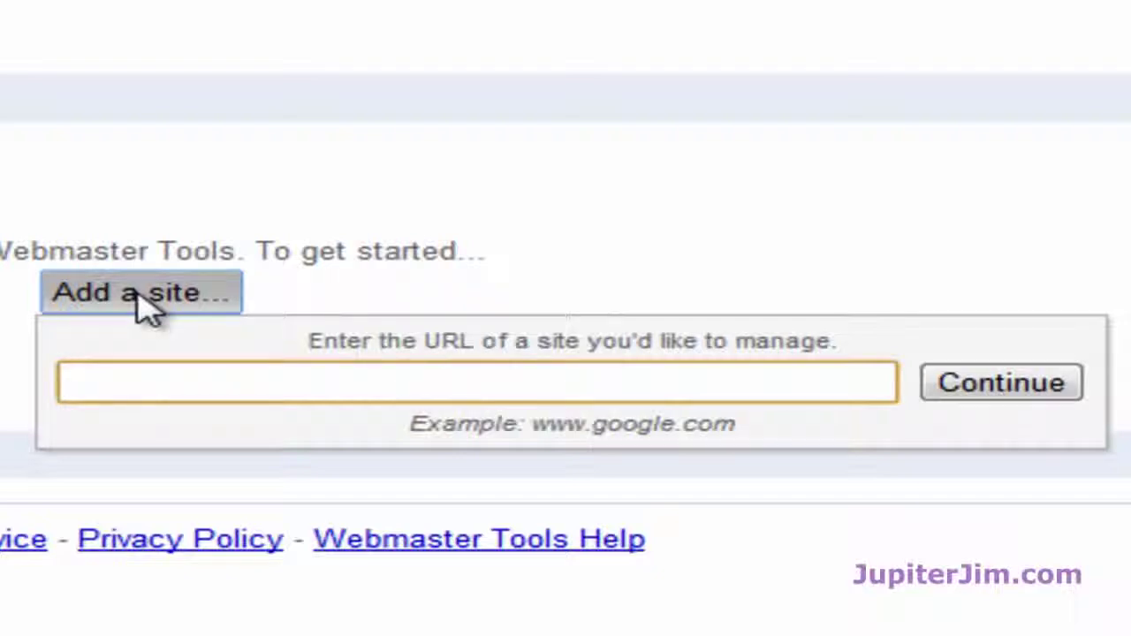
{"action": "key", "text": "ctrl+v"}
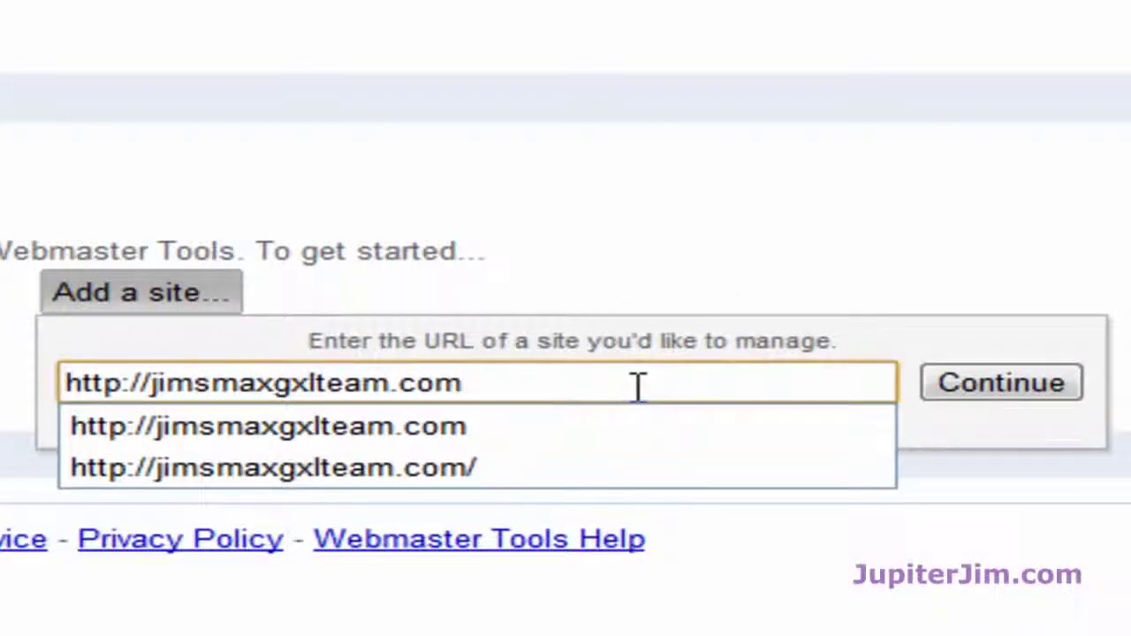
{"action": "left_click", "coordinate": [890, 350]}
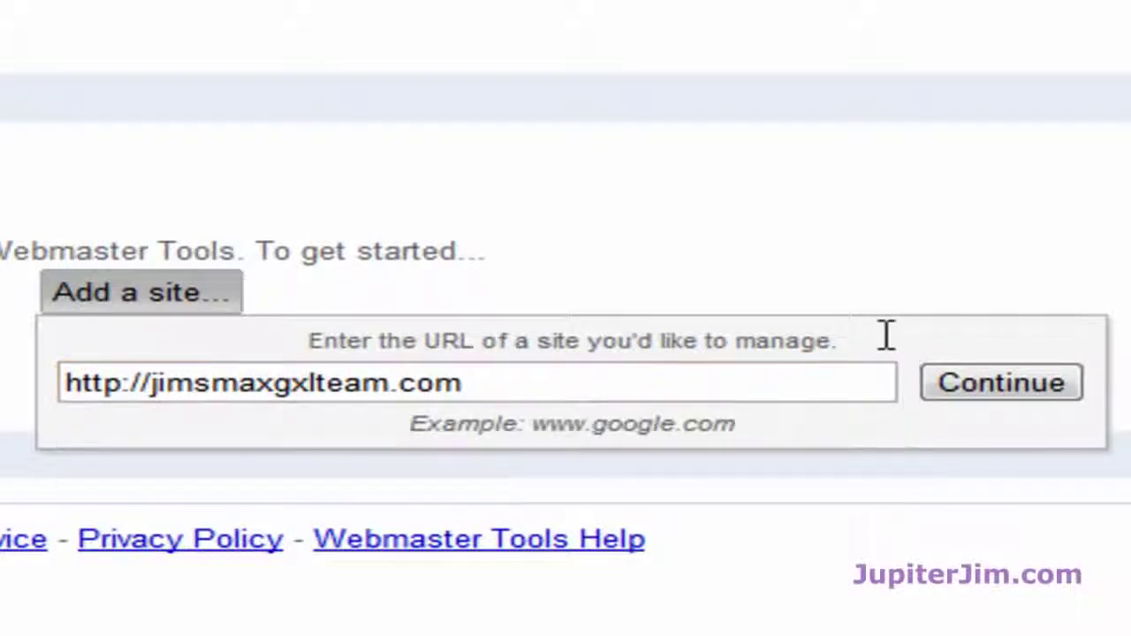
{"action": "left_click", "coordinate": [1016, 387]}
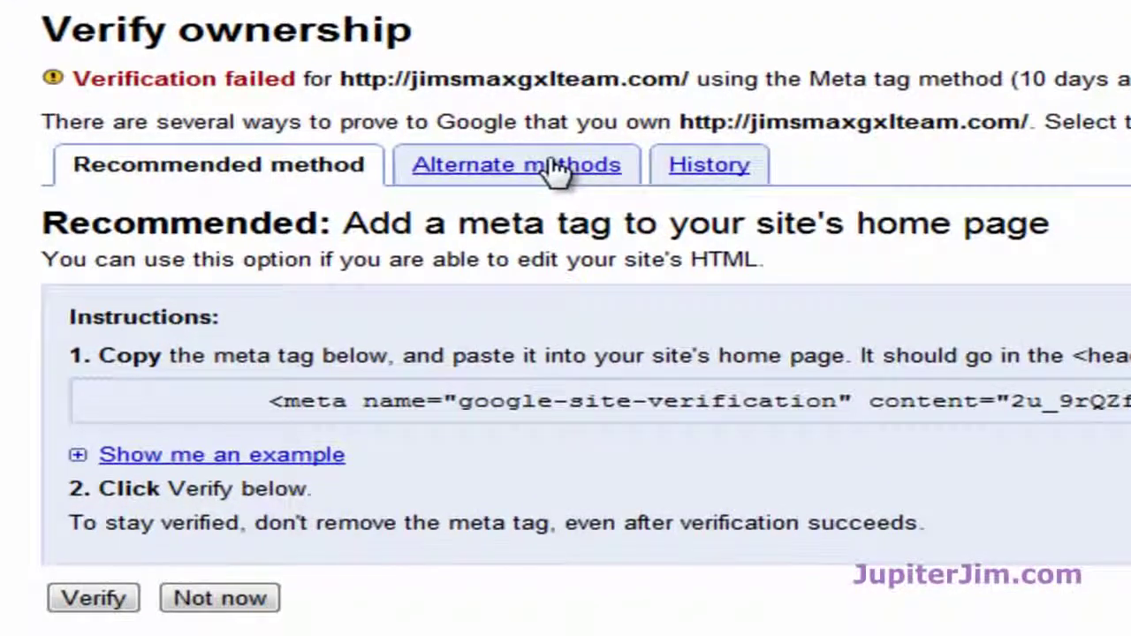
{"action": "left_click", "coordinate": [557, 173]}
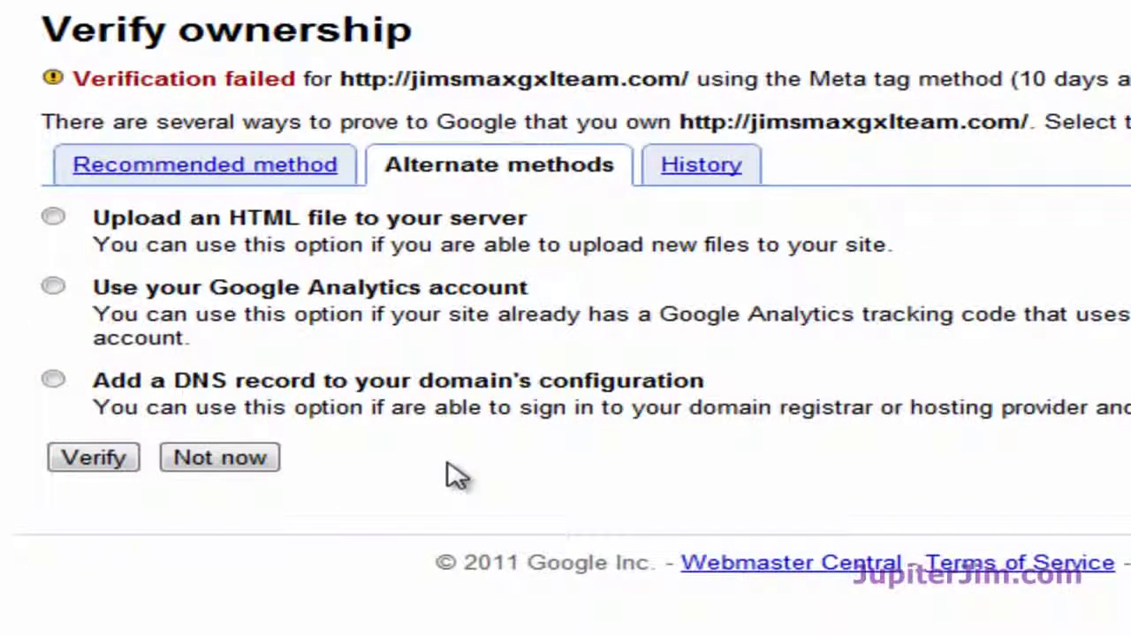
{"action": "left_click", "coordinate": [194, 174]}
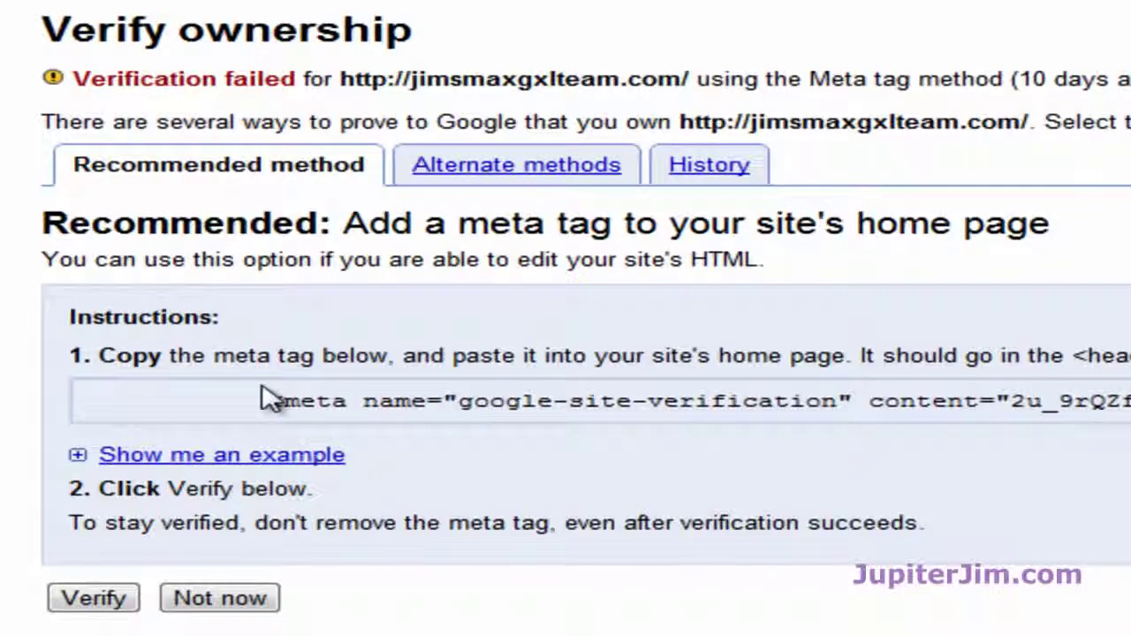
{"action": "left_click", "coordinate": [77, 456]}
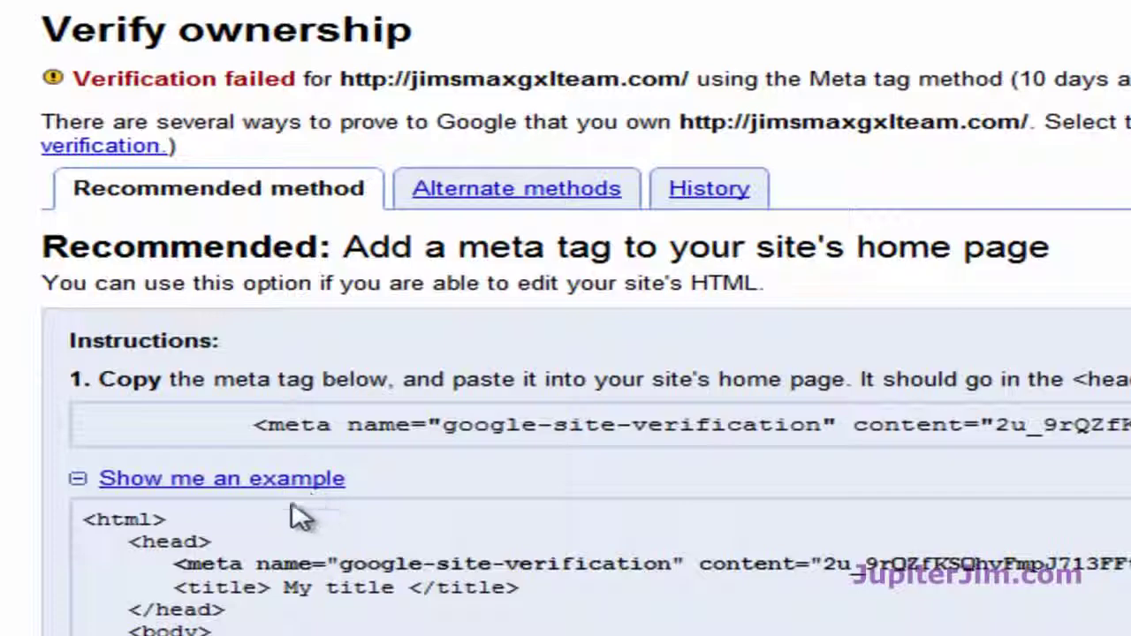
{"action": "scroll", "coordinate": [27, 522], "scroll_direction": "down", "scroll_amount": 2}
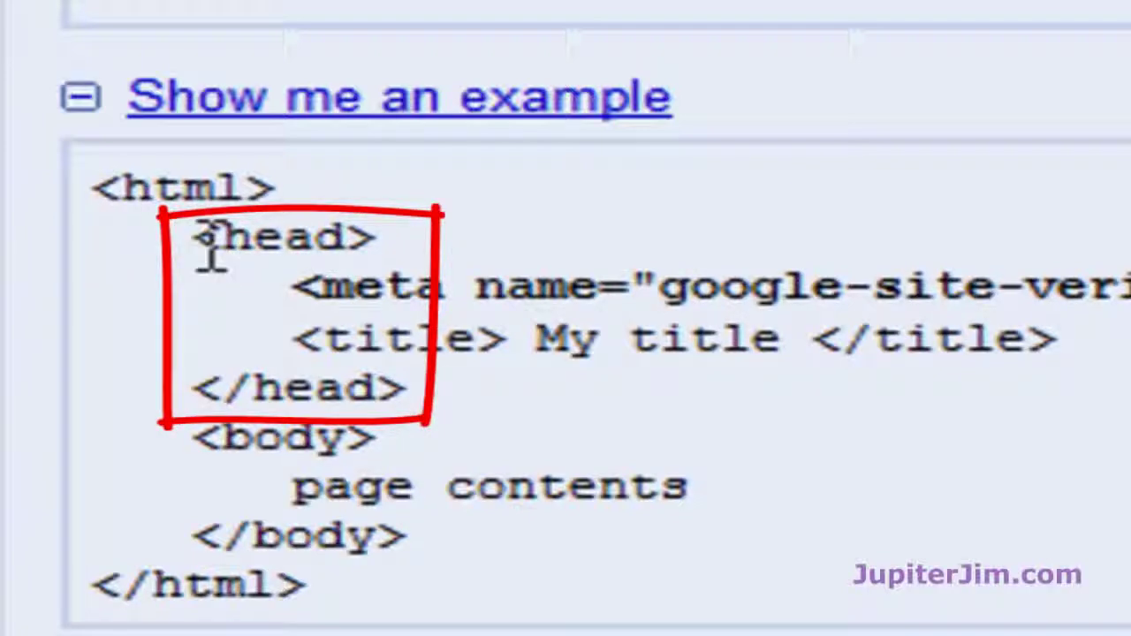
{"action": "left_click_drag", "start_coordinate": [194, 237], "coordinate": [438, 392]}
{"action": "left_click", "coordinate": [576, 450]}
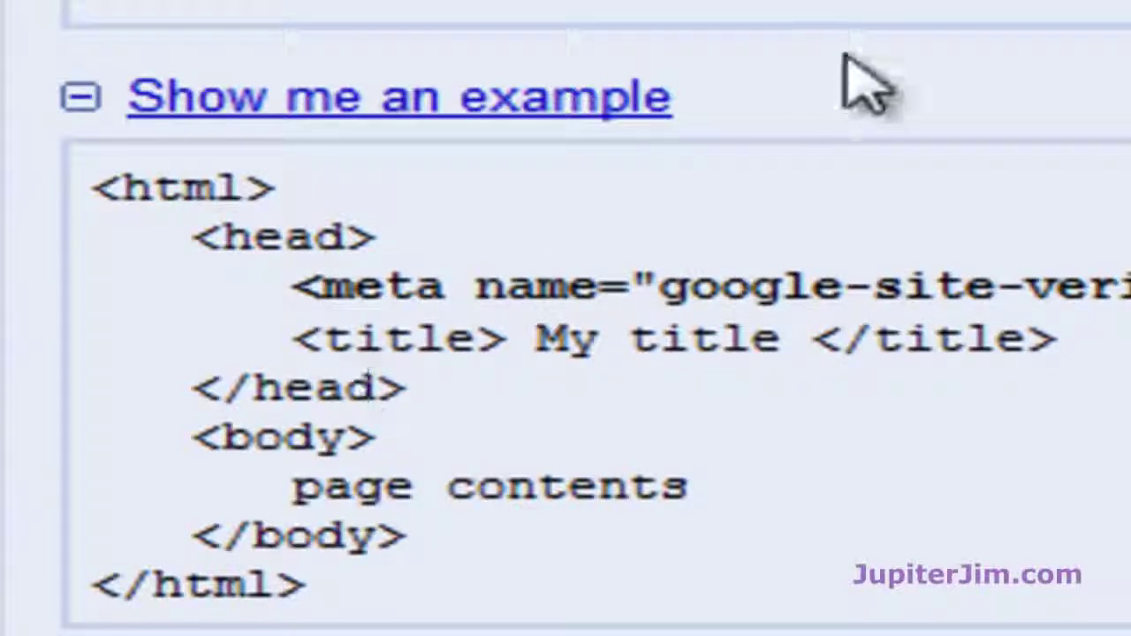
{"action": "left_click", "coordinate": [79, 99]}
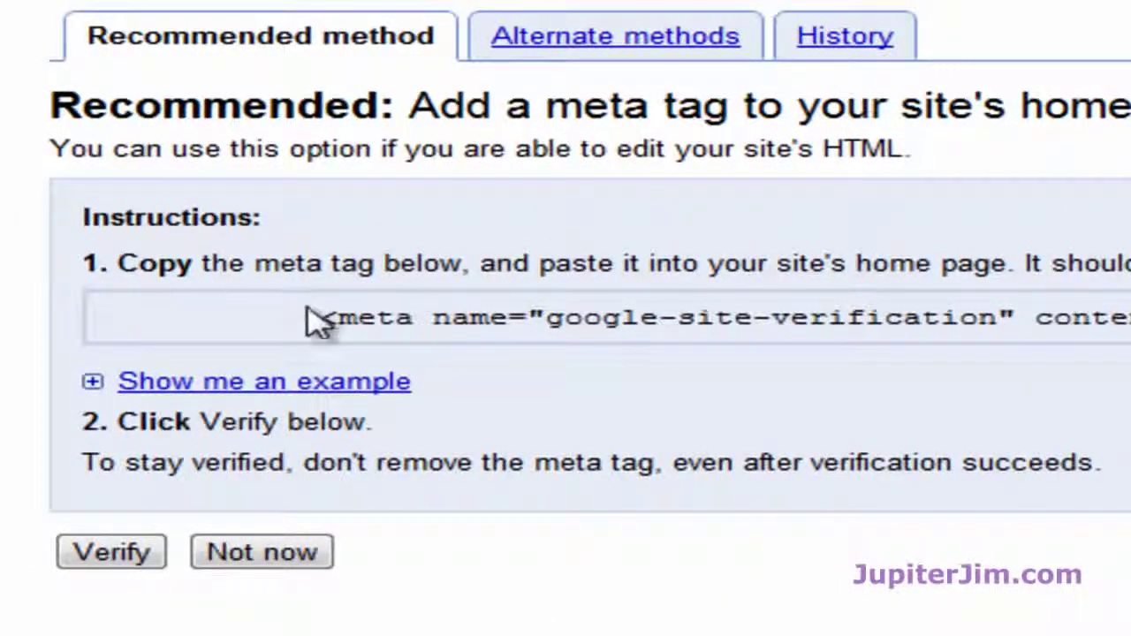
Copy the google-site-verification meta tag and go to the WordPress Dashboard home.
{"action": "left_click_drag", "start_coordinate": [314, 322], "coordinate": [1130, 327]}
{"action": "key", "text": "ctrl+c"}
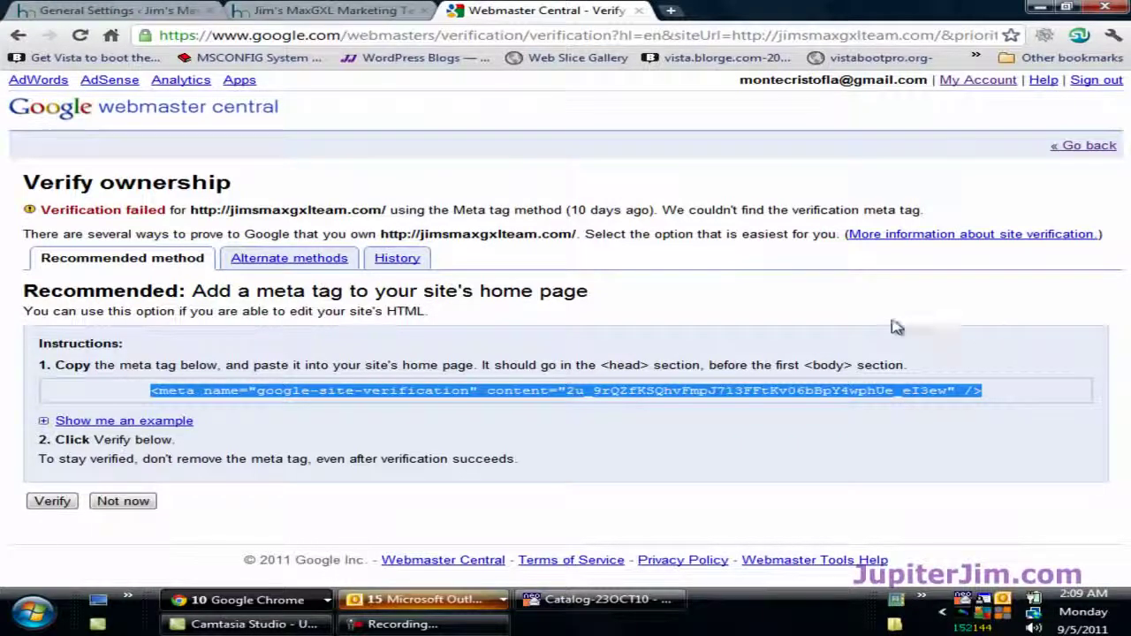
{"action": "left_click", "coordinate": [654, 321]}
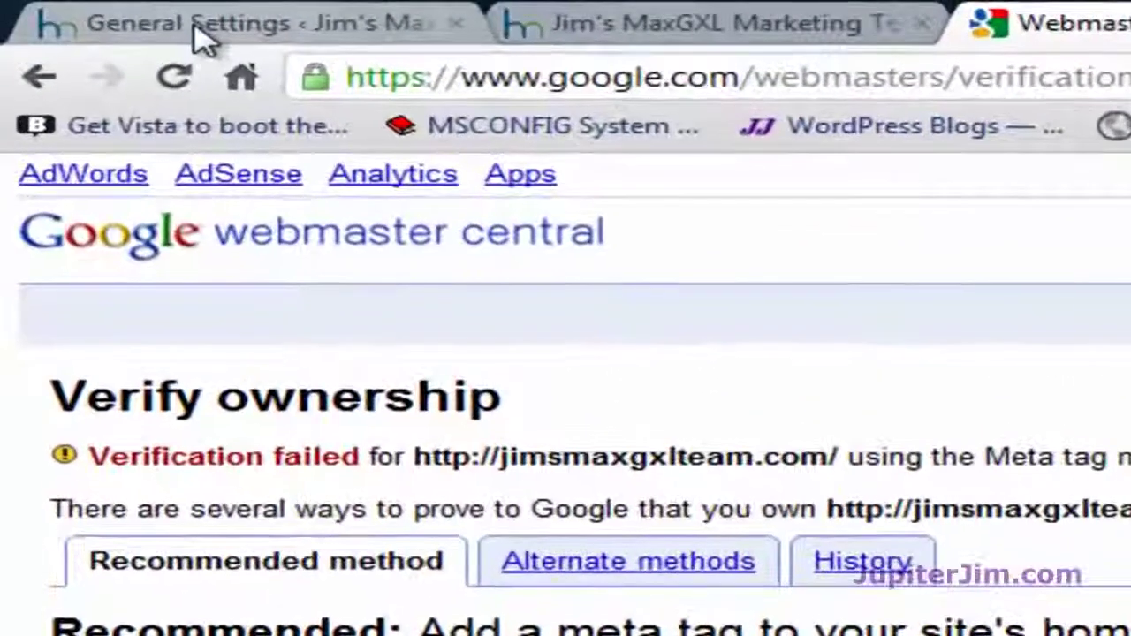
{"action": "left_click", "coordinate": [152, 27]}
{"action": "left_click", "coordinate": [46, 235]}
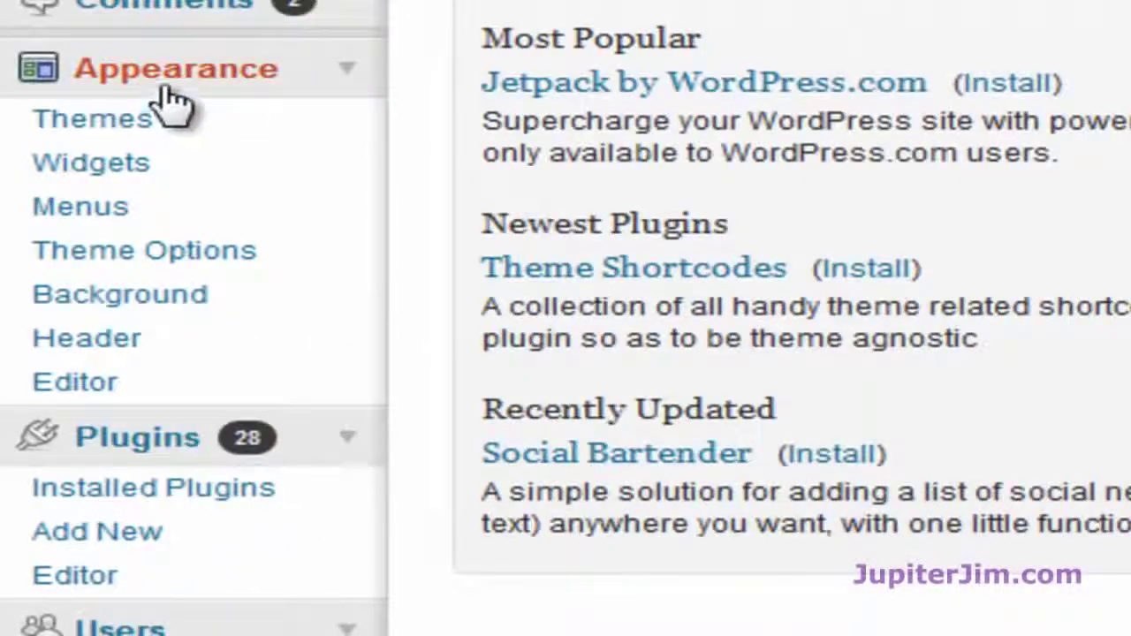
Open Appearance > Editor and load the Twenty Eleven Header (header.php) template.
{"action": "left_click", "coordinate": [354, 83]}
{"action": "left_click", "coordinate": [353, 83]}
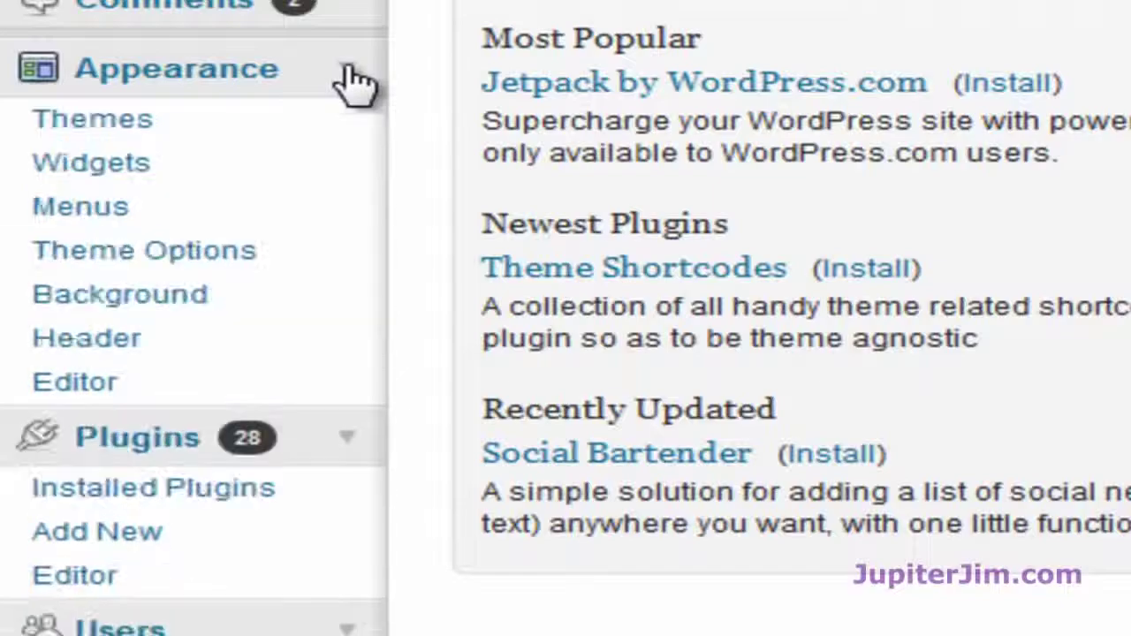
{"action": "left_click", "coordinate": [115, 386]}
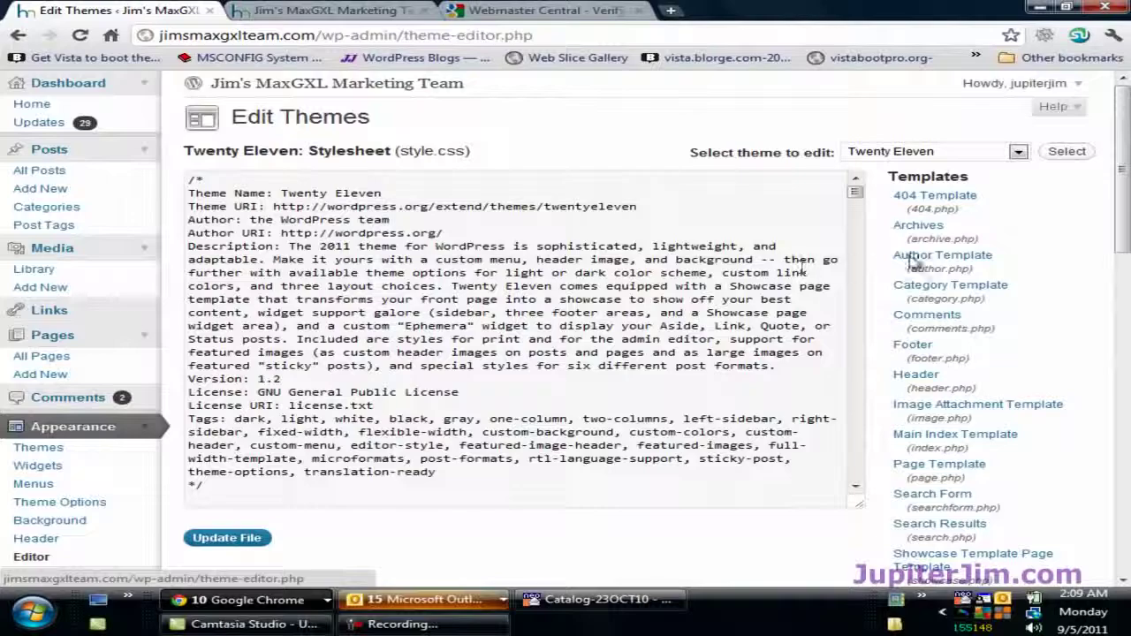
{"action": "left_click_drag", "start_coordinate": [1122, 159], "coordinate": [1122, 210]}
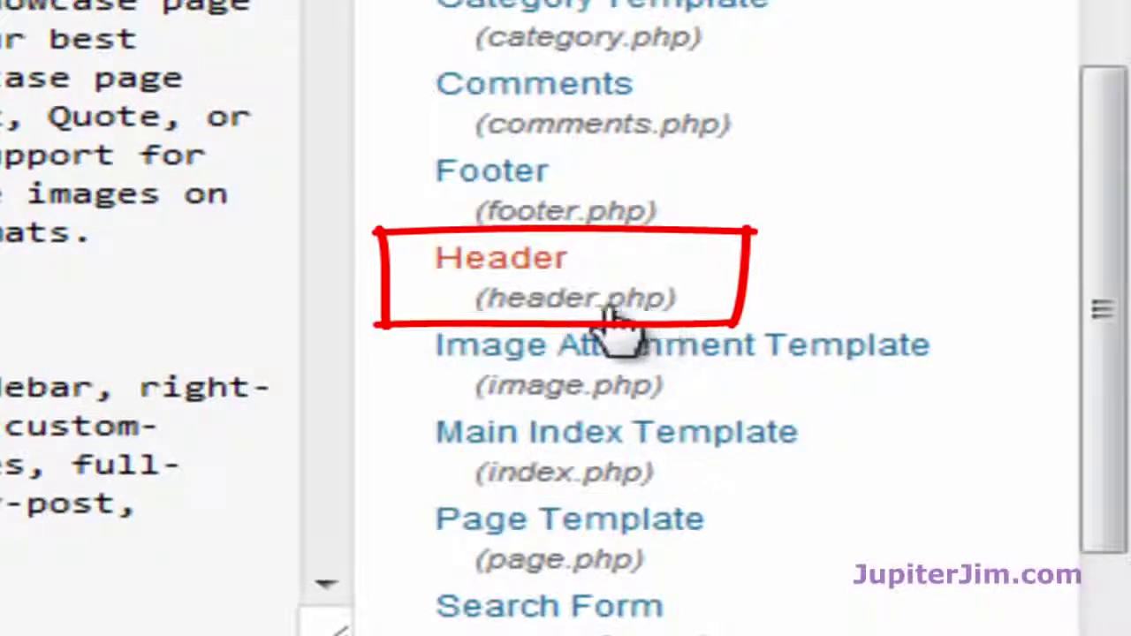
{"action": "left_click", "coordinate": [502, 279]}
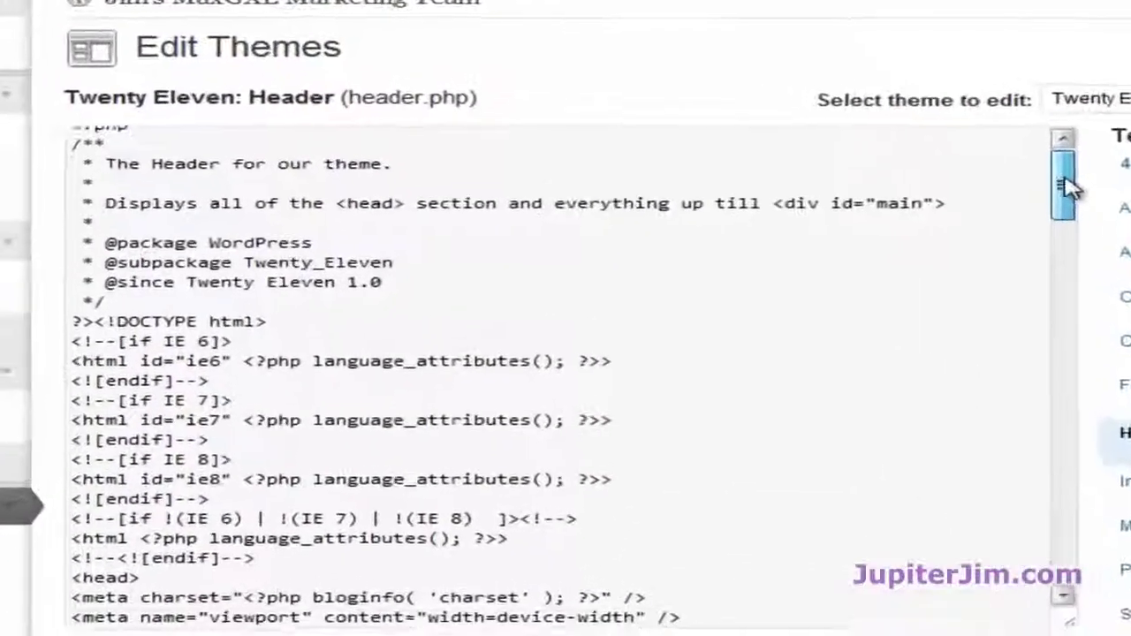
Paste the verification meta tag on a new line after <head> in header.php and update the file.
{"action": "left_click_drag", "start_coordinate": [864, 210], "coordinate": [868, 222]}
{"action": "left_click_drag", "start_coordinate": [1103, 198], "coordinate": [1104, 245]}
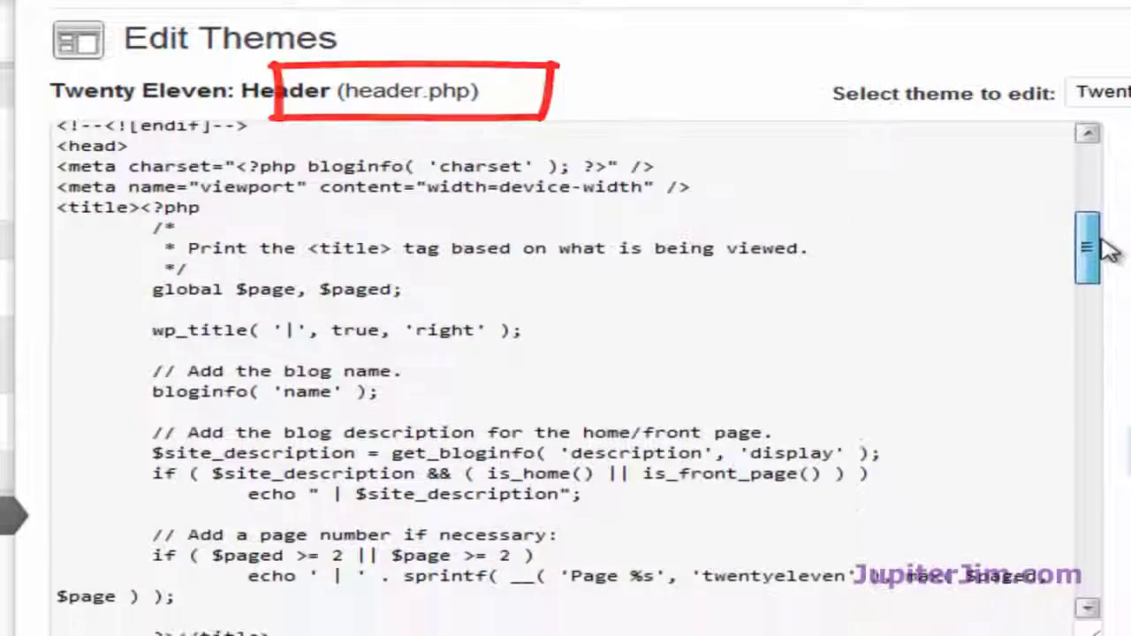
{"action": "left_click_drag", "start_coordinate": [128, 146], "coordinate": [55, 147]}
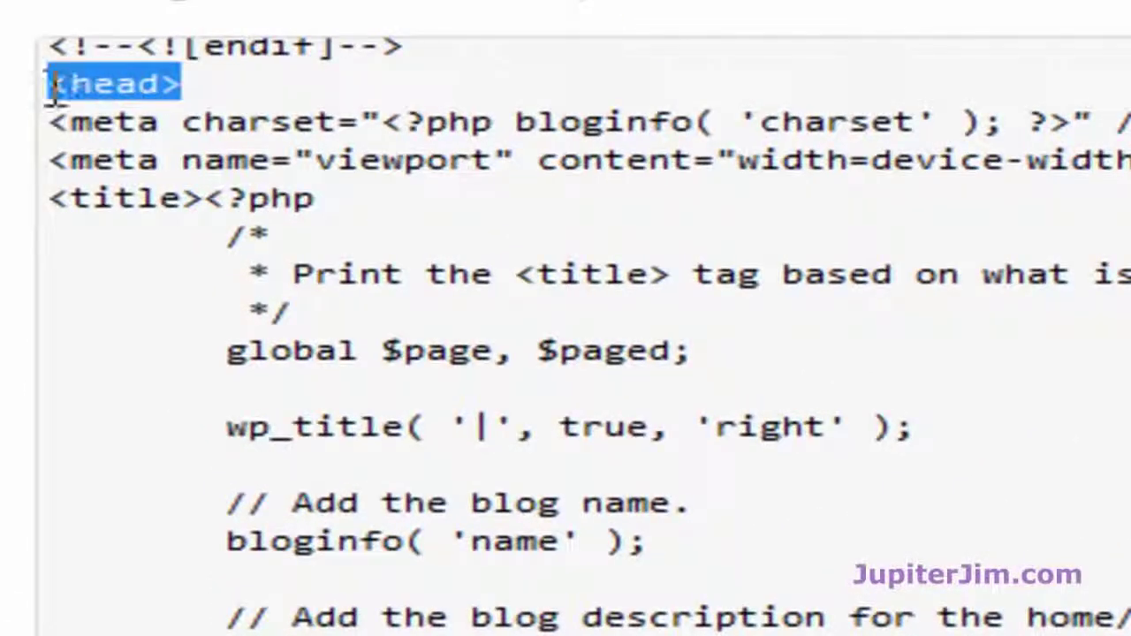
{"action": "left_click", "coordinate": [84, 279]}
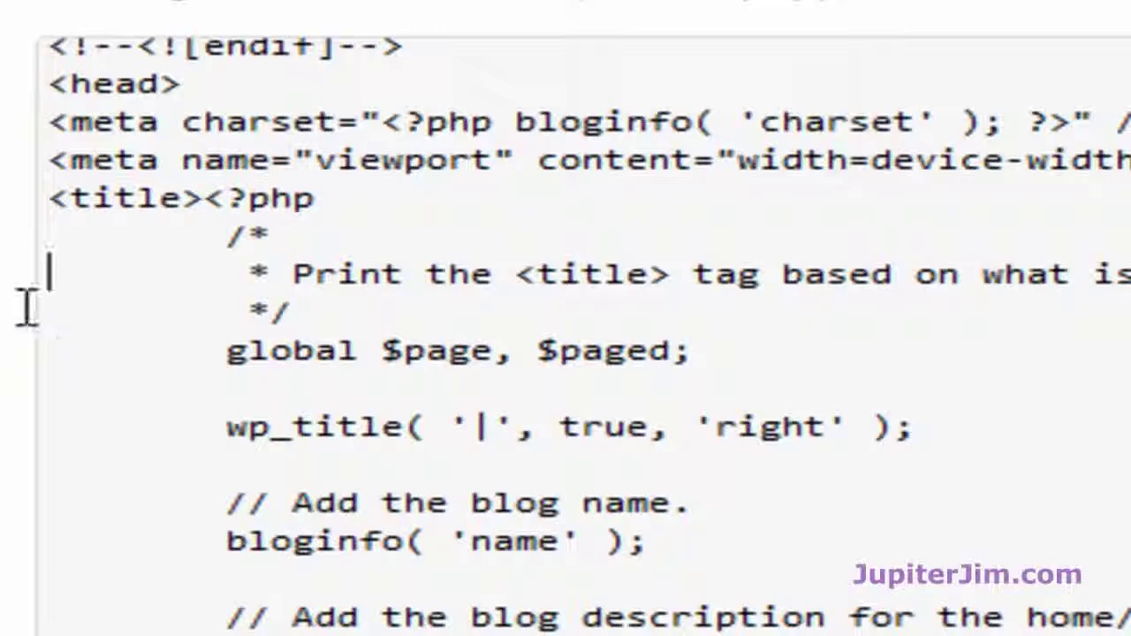
{"action": "left_click", "coordinate": [201, 84]}
{"action": "key", "text": "Return"}
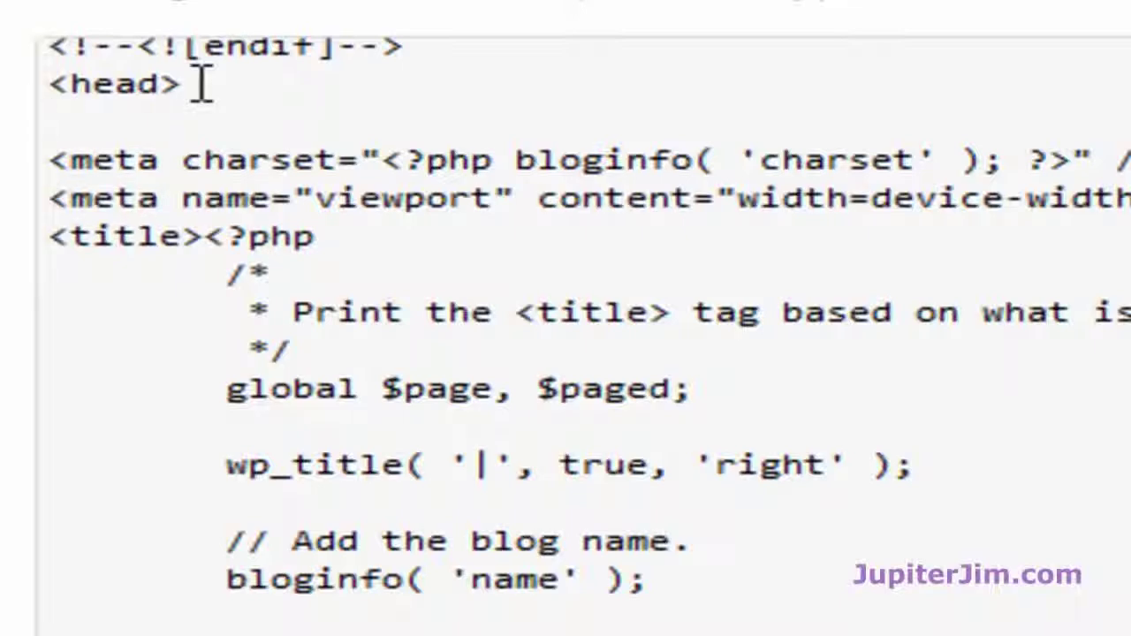
{"action": "key", "text": "ctrl+v"}
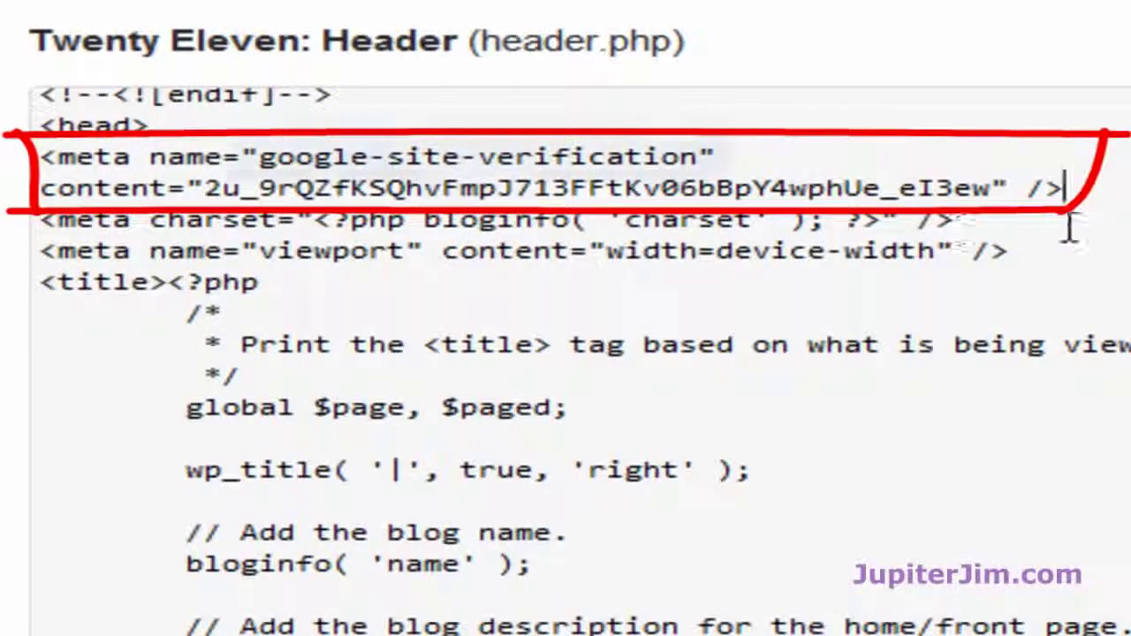
{"action": "left_click_drag", "start_coordinate": [726, 156], "coordinate": [229, 156]}
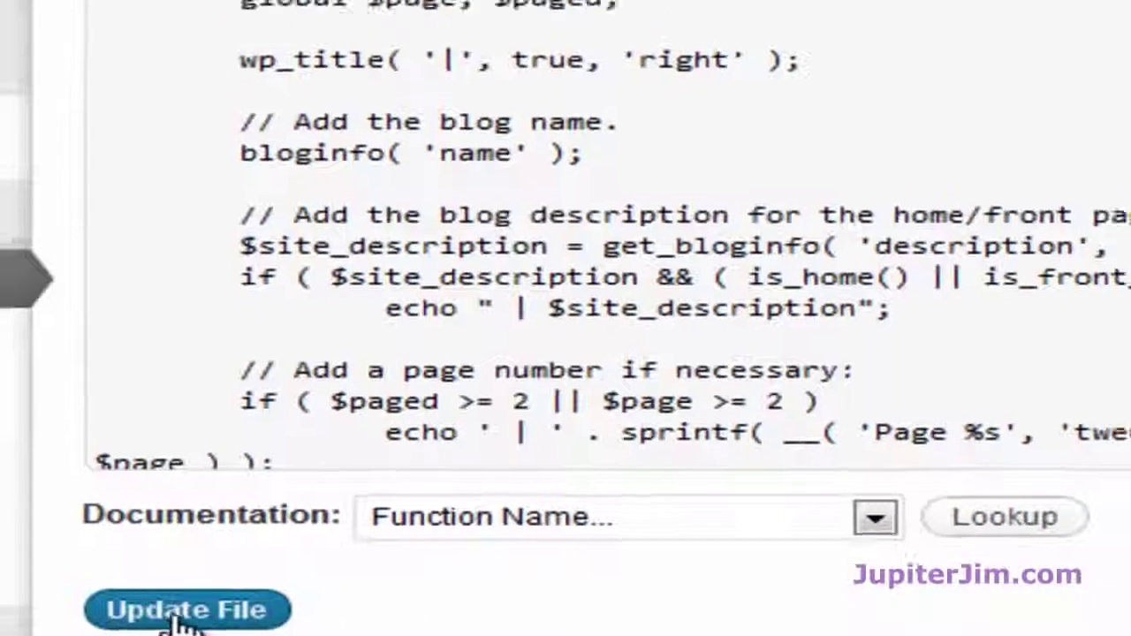
{"action": "left_click", "coordinate": [181, 612]}
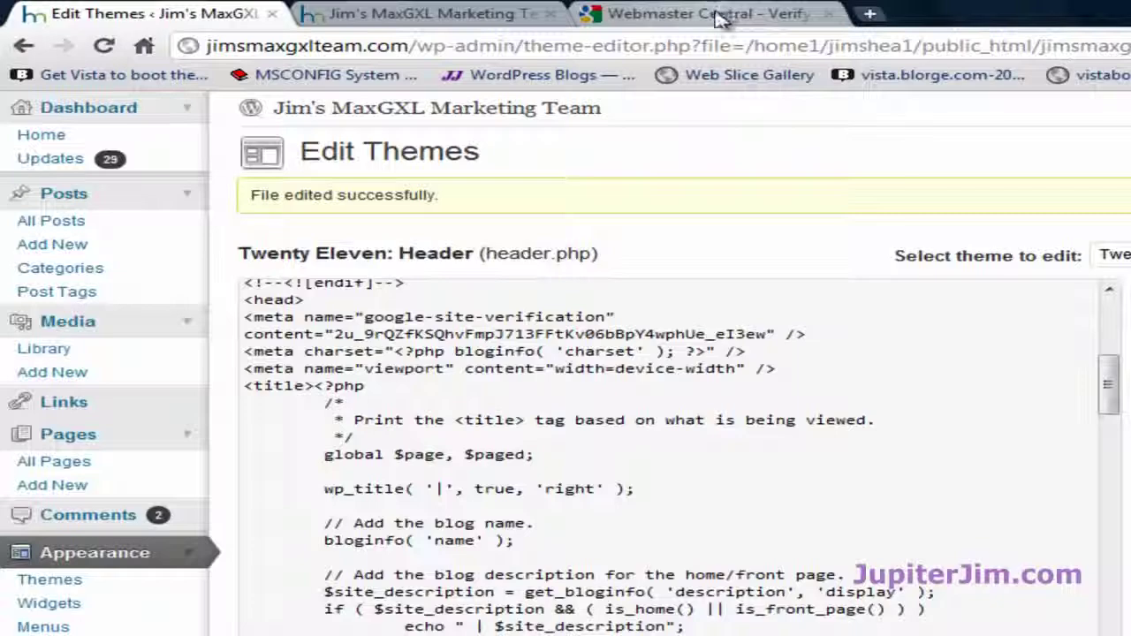
{"action": "left_click", "coordinate": [720, 22]}
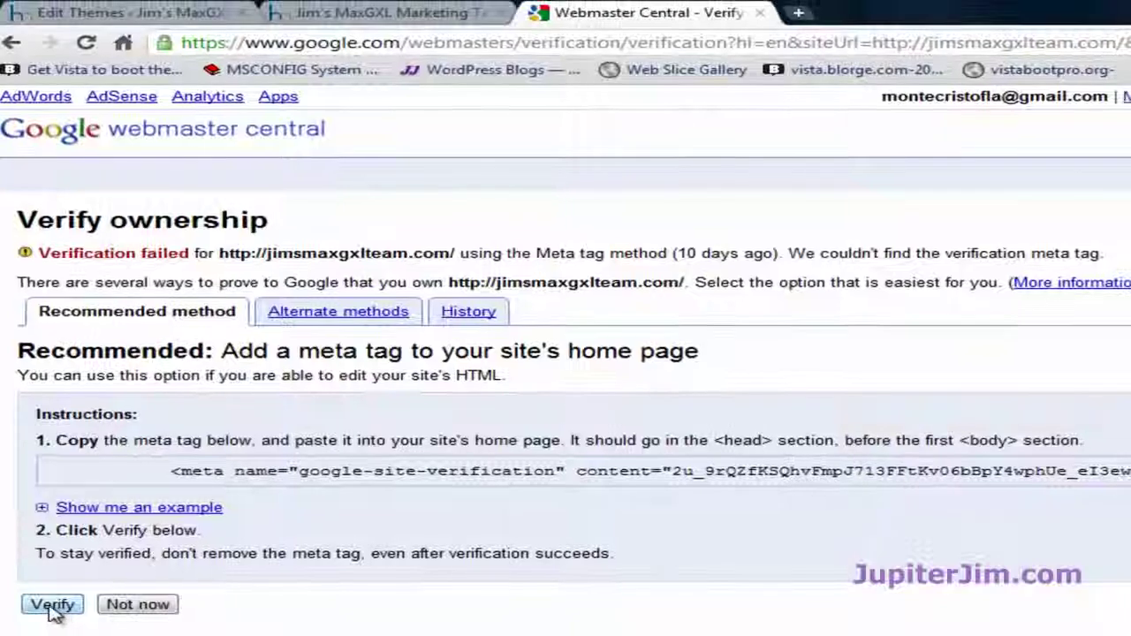
{"action": "left_click", "coordinate": [53, 607]}
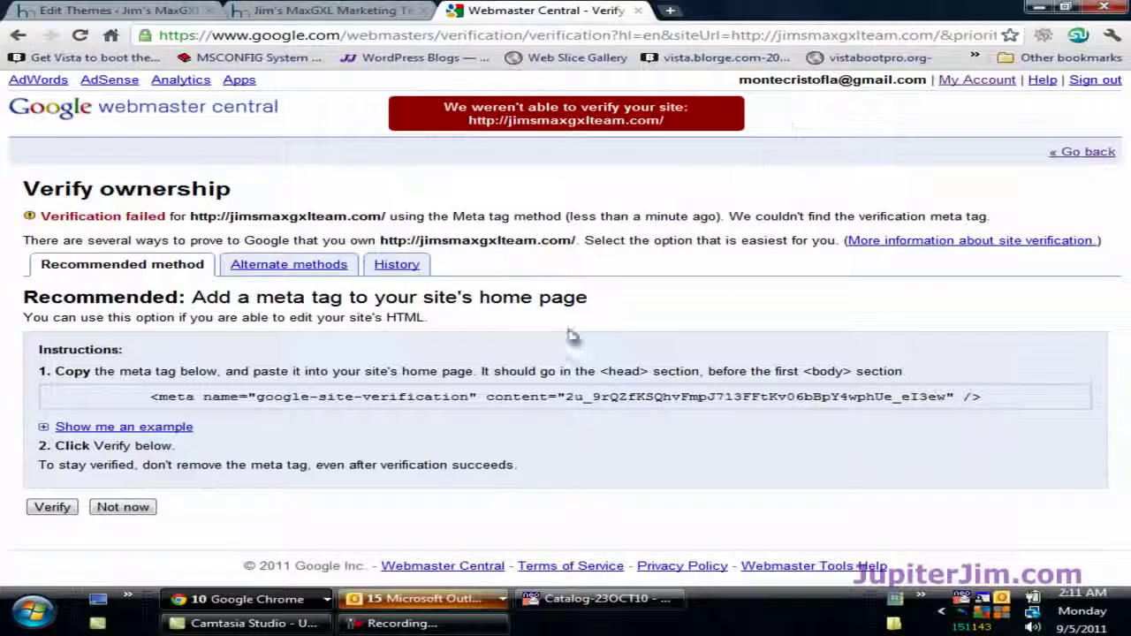
{"action": "mouse_move", "coordinate": [398, 623]}
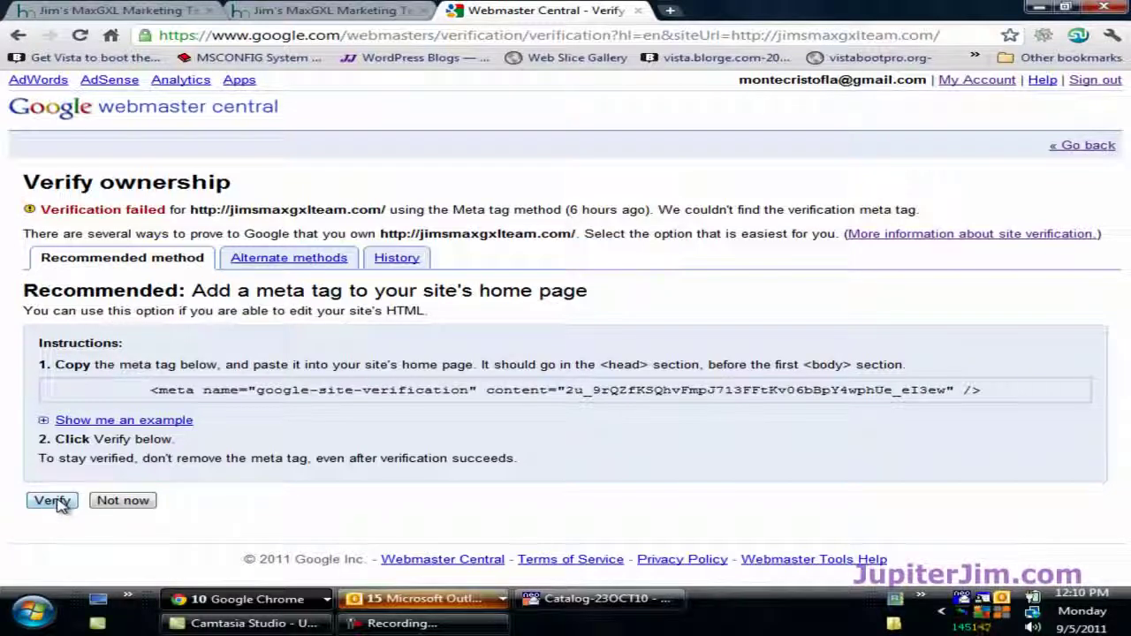
{"action": "left_click", "coordinate": [53, 501]}
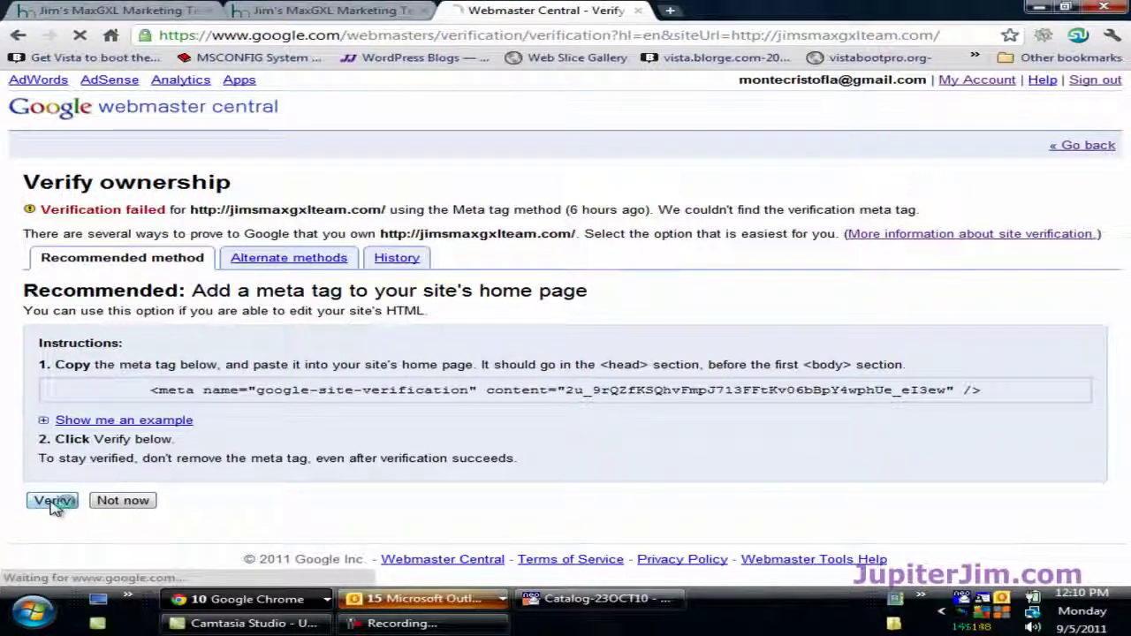